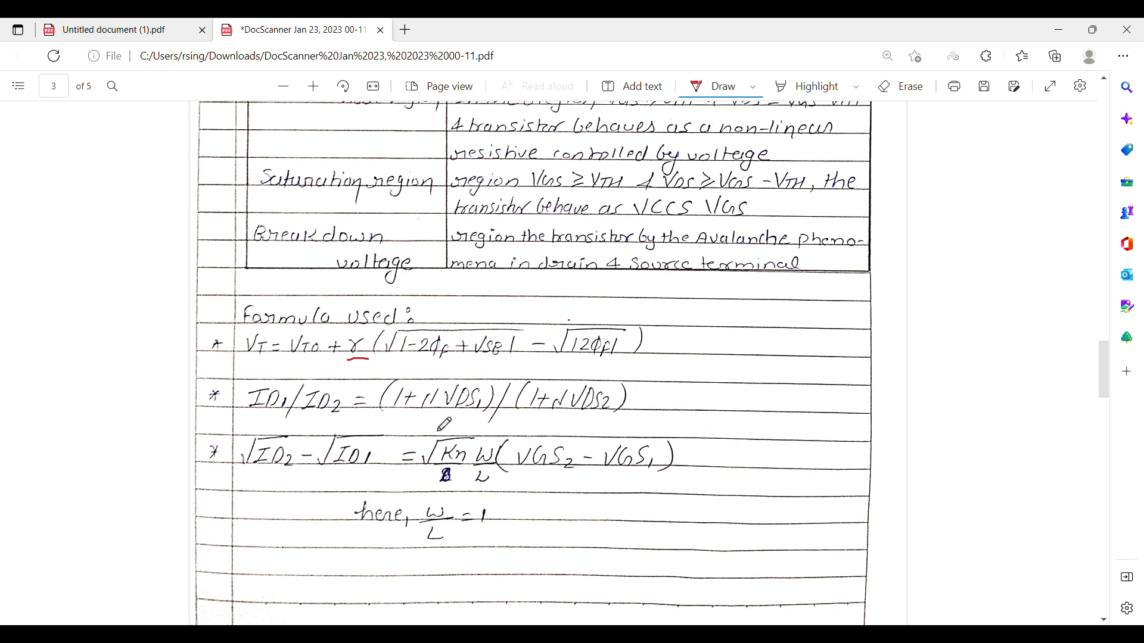
Step: Mark the λ, Kn and VT0 parameters in the handwritten formulas with red pen strokes
drag(423, 417, 438, 417)
drag(443, 469, 466, 471)
mouse_move(305, 334)
mouse_down()
mouse_move(287, 337)
mouse_move(288, 356)
mouse_move(334, 357)
mouse_move(312, 345)
mouse_up()
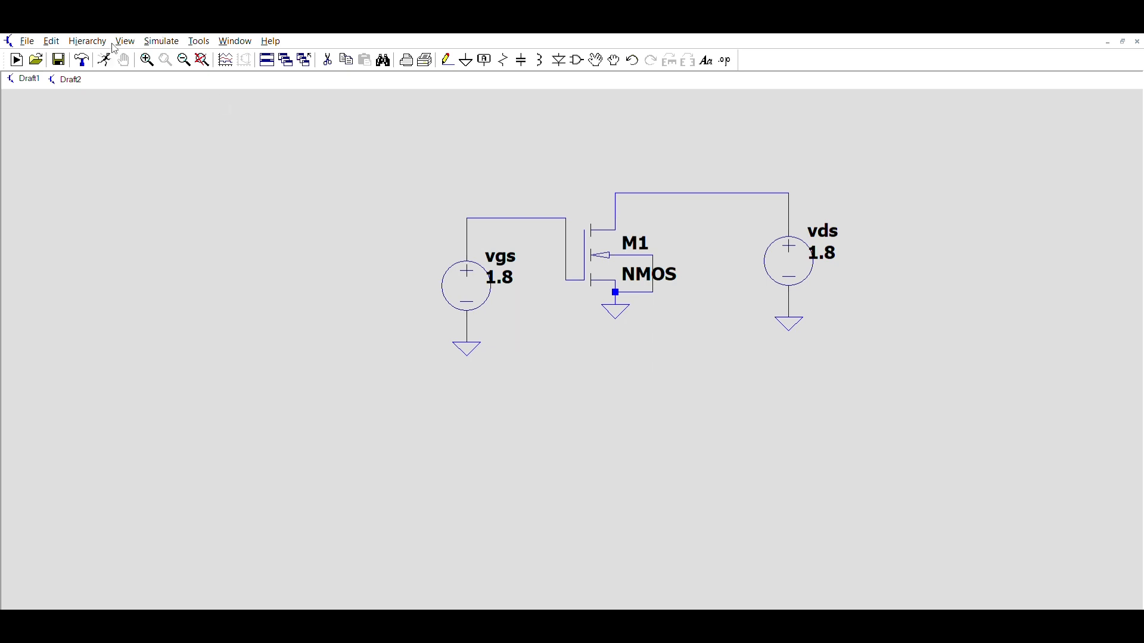
Step: Switch to LTspice and place the DC sweep directive .dc vgs 0 1.8 0.1 vds 0 1.8 0.3 above the circuit
click(161, 41)
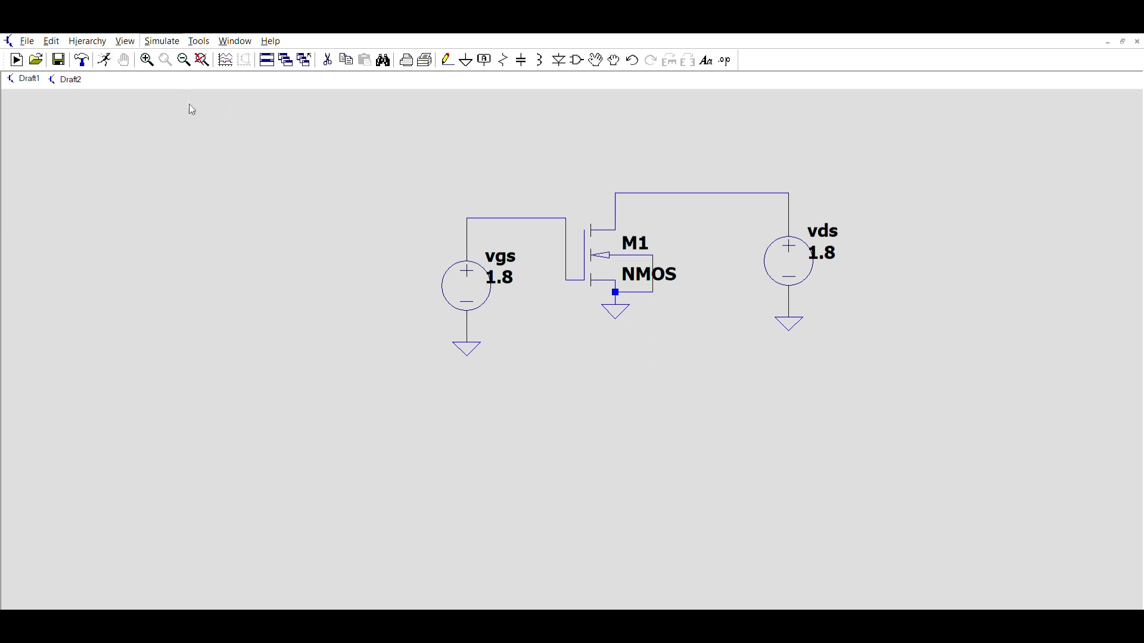
click(195, 149)
click(625, 424)
click(344, 190)
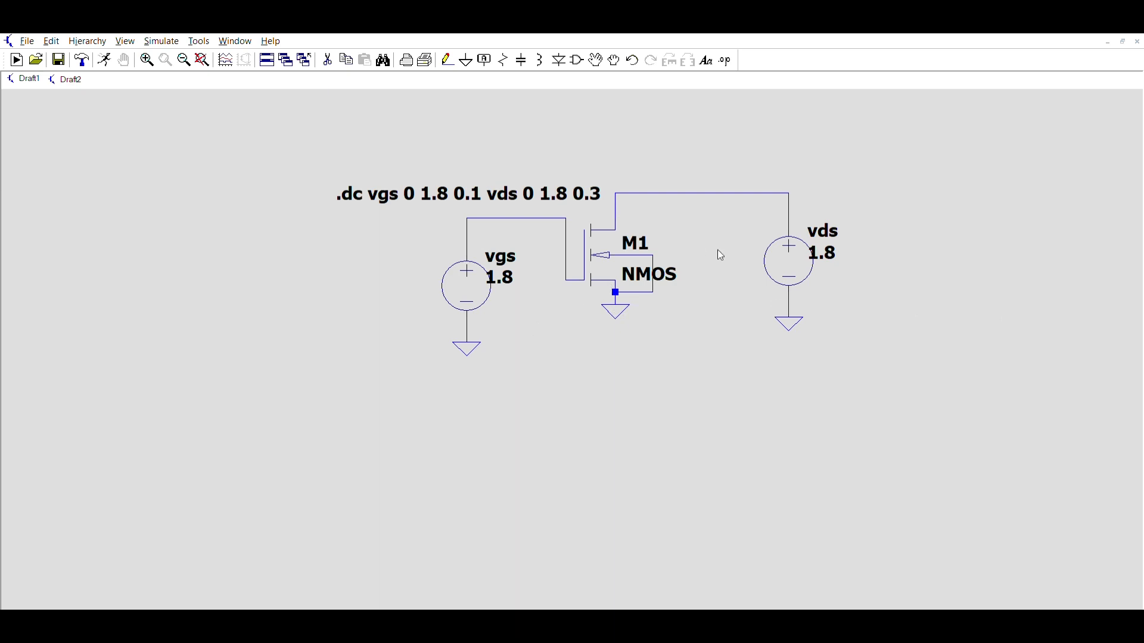
Step: Place below the circuit the directive .model NMOS NMOS(LEVEL=1 VTO=0.7 GAMMA=0.45 PHI=0.9 NSUB=9e+14 LD=0.08e-6 UO=350 LAMBDA=0.1 TOX=9e-9 PB=0.9 CJ=0.56e-3 CJSW=0.35e-11 MJ=0.45 MJSW=0.2 CGDO=0.4e-9 JS=1.0e-8)
text(.model NMOS NMOS(LEVEL = 1 +VTO = 0.7 GAMMA = 0.45 PHI = 0.9 +NSUB = 9e+14 LD = 0.08e-6 UO = 350 +LAMBDA = 0.1 TOX = 9e-9 PB = 0.9 +CJ = 0.56e-3 CJSW = 0.35e-11 MJ = 0.45 +MJSW = 0.2 CGDO = 0.4e-9 JS = 1.0e-8))
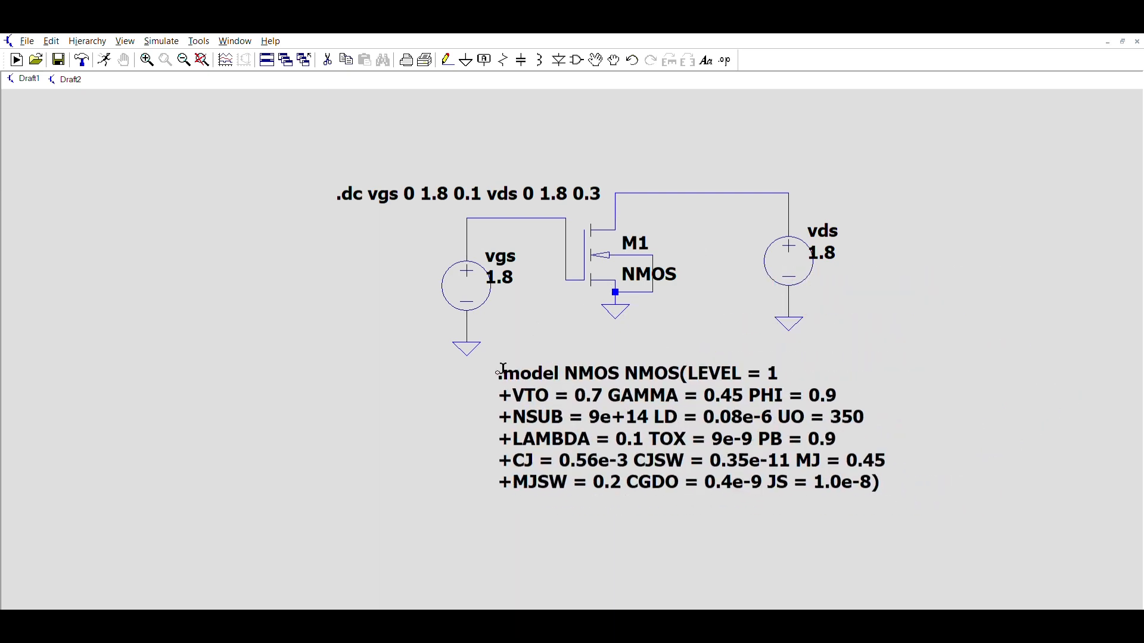
click(501, 370)
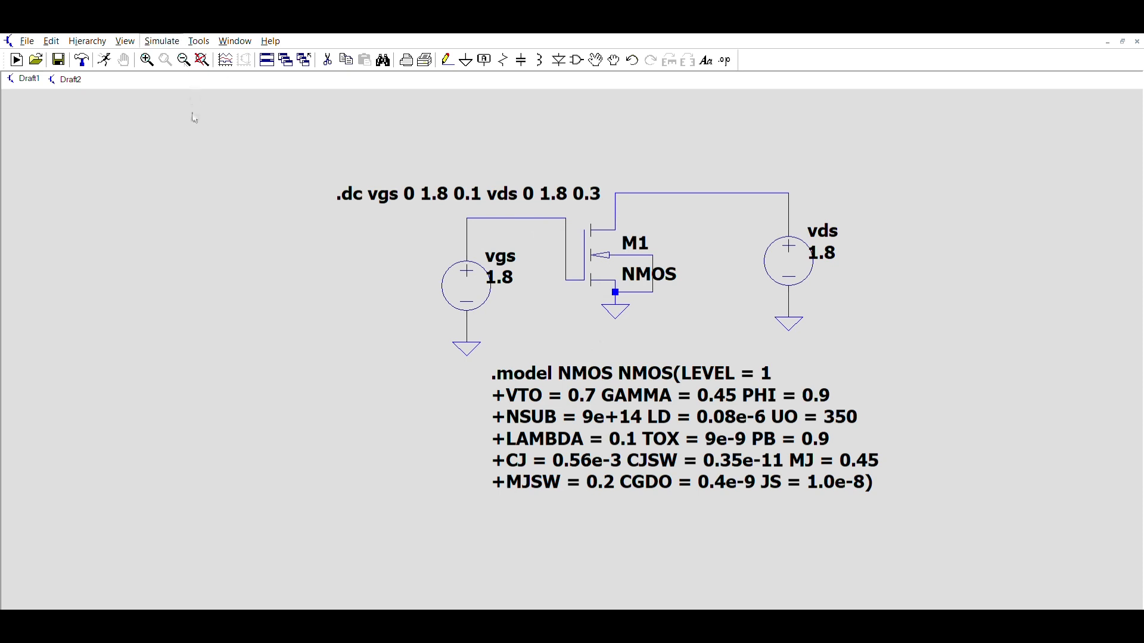
Step: Review the NMOS transfer characteristics plot and the transfer characteristics observation table in the two reference PDFs
click(188, 49)
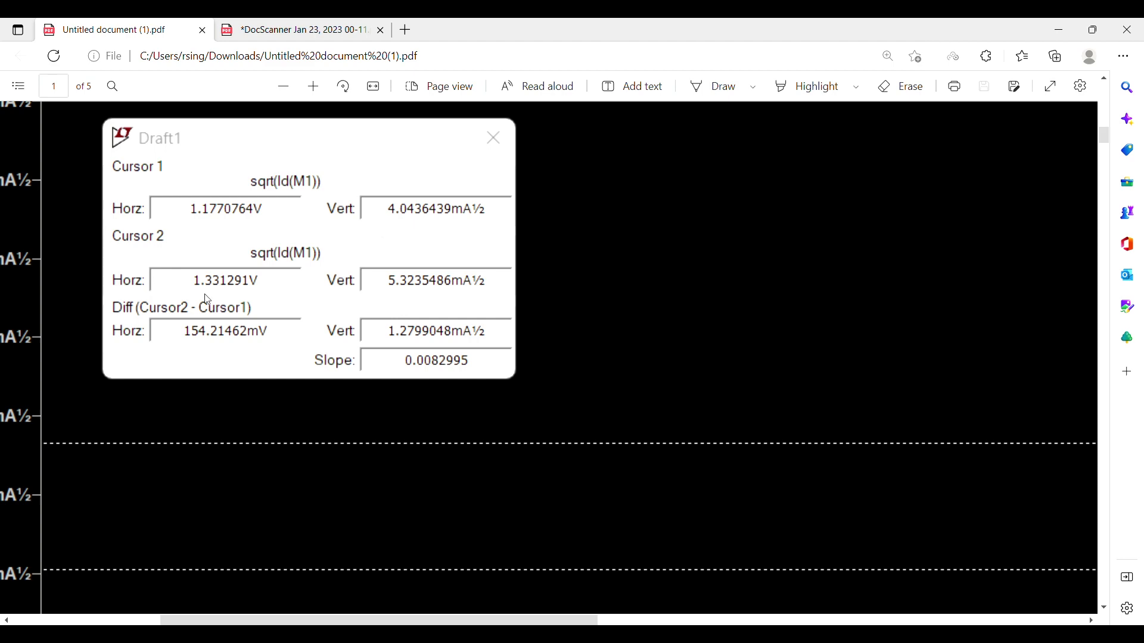
scroll(207, 300, down, 5)
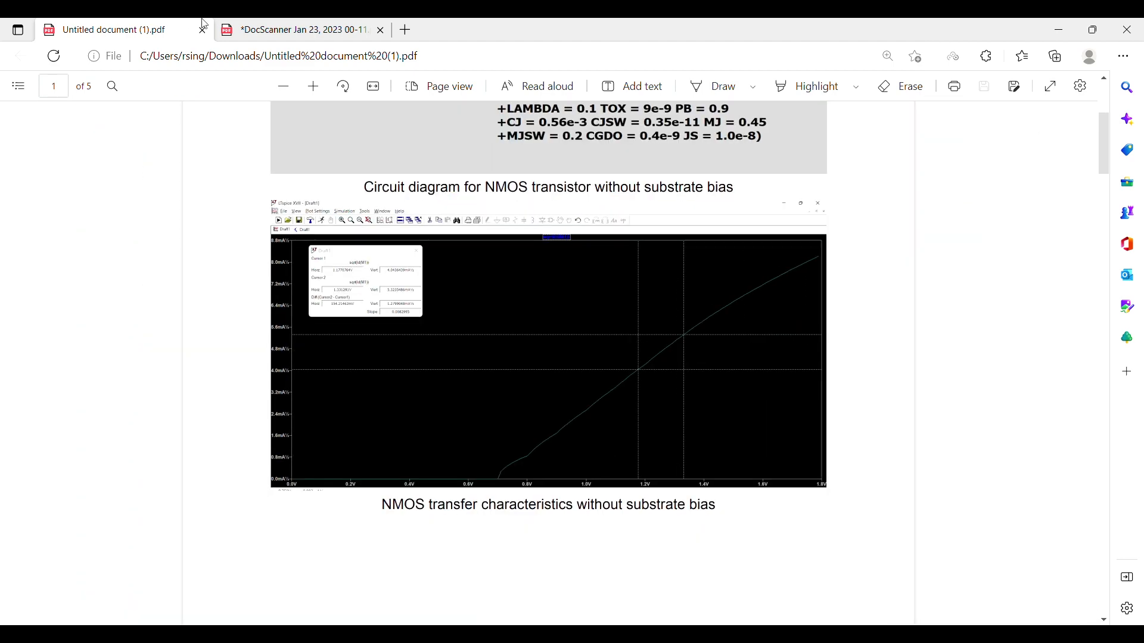
click(290, 25)
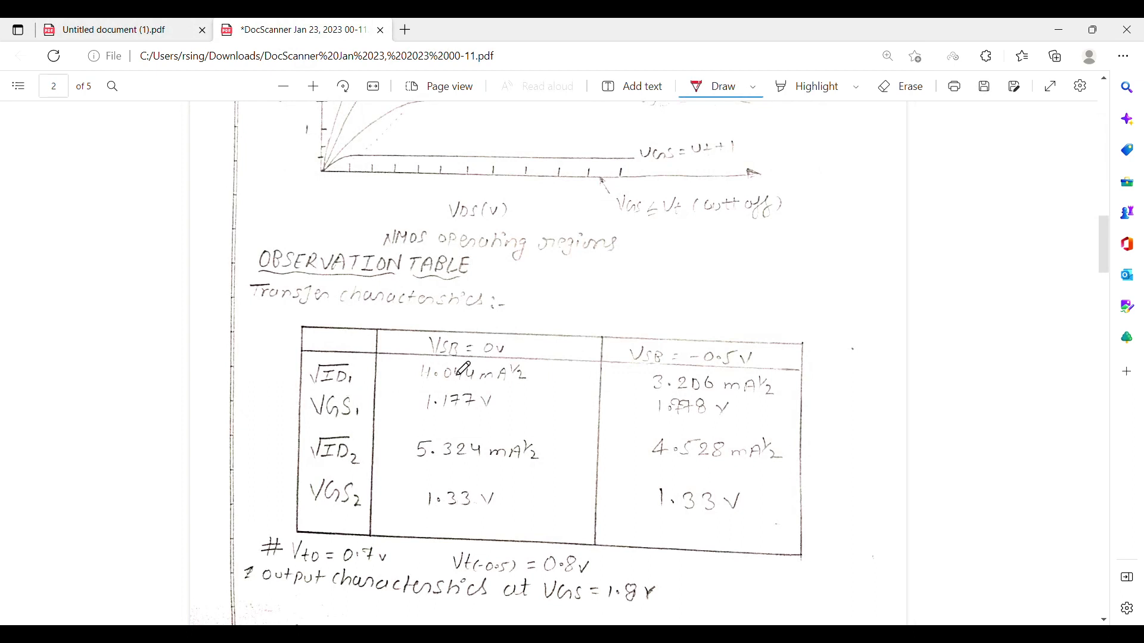
scroll(435, 483, down, 2)
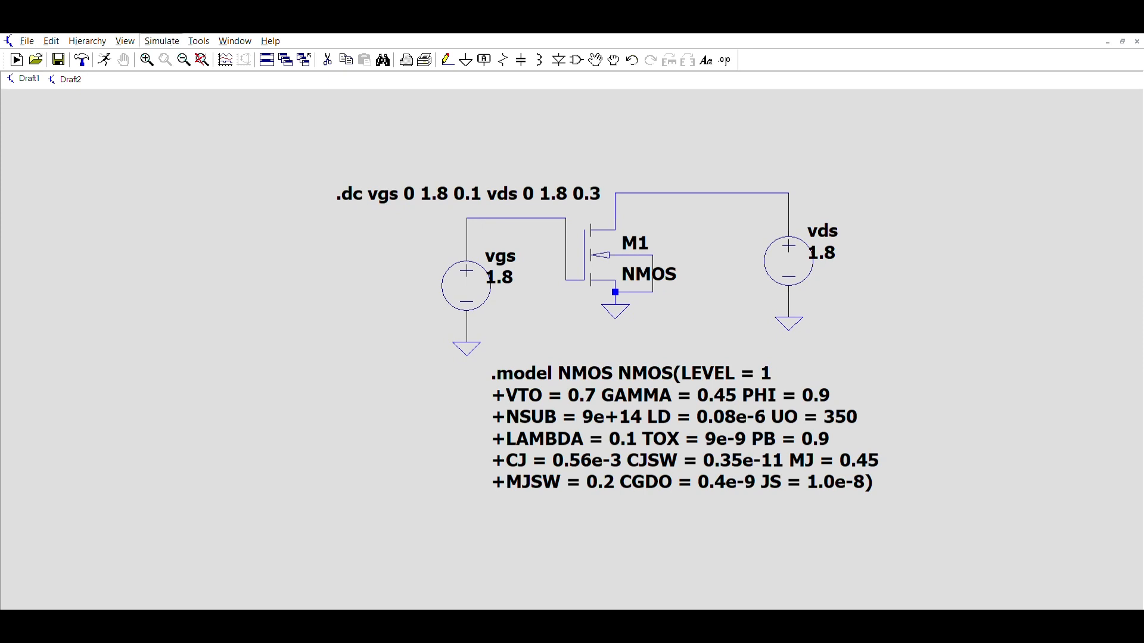
Step: Run the vgs sweep in LTspice and plot the square root of the transistor's drain current as sqrt(Id(M1))
click(187, 49)
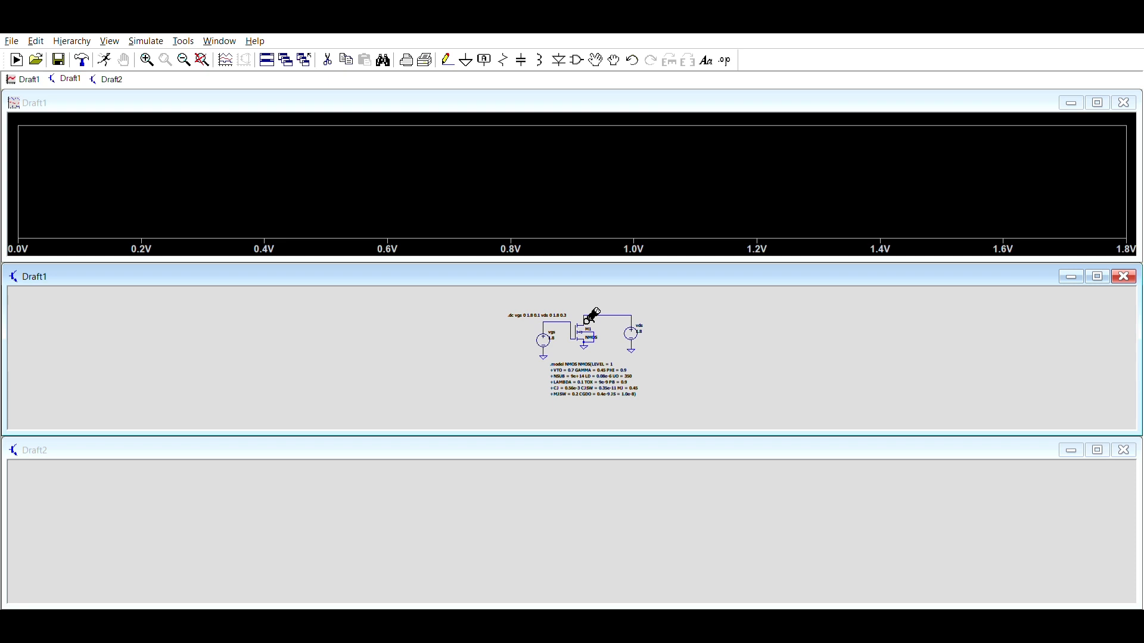
click(587, 320)
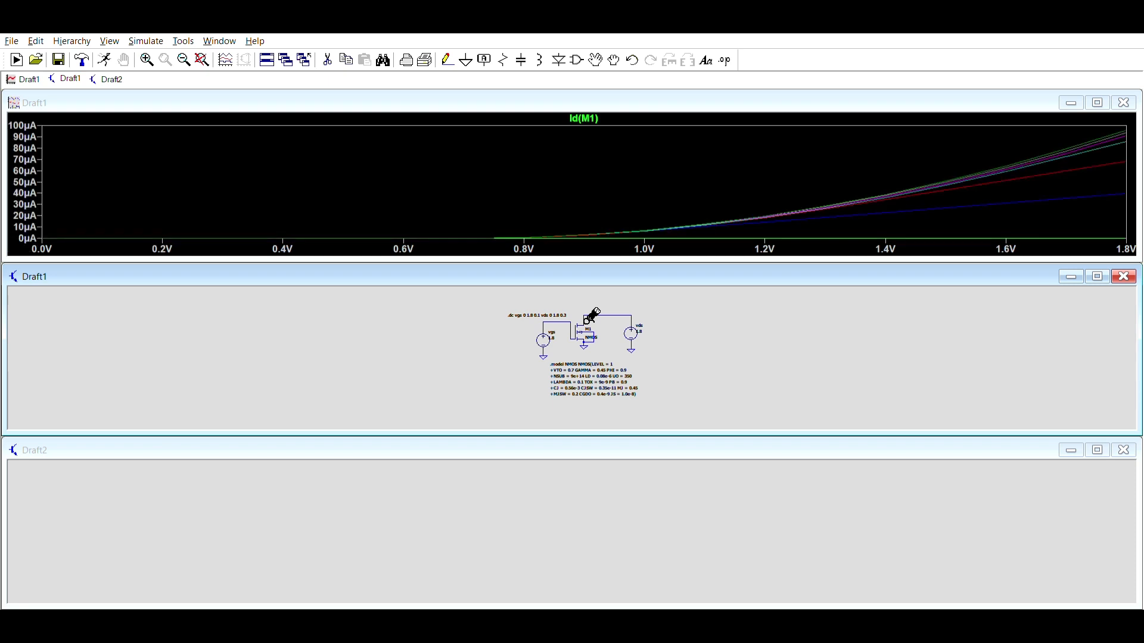
right_click(585, 115)
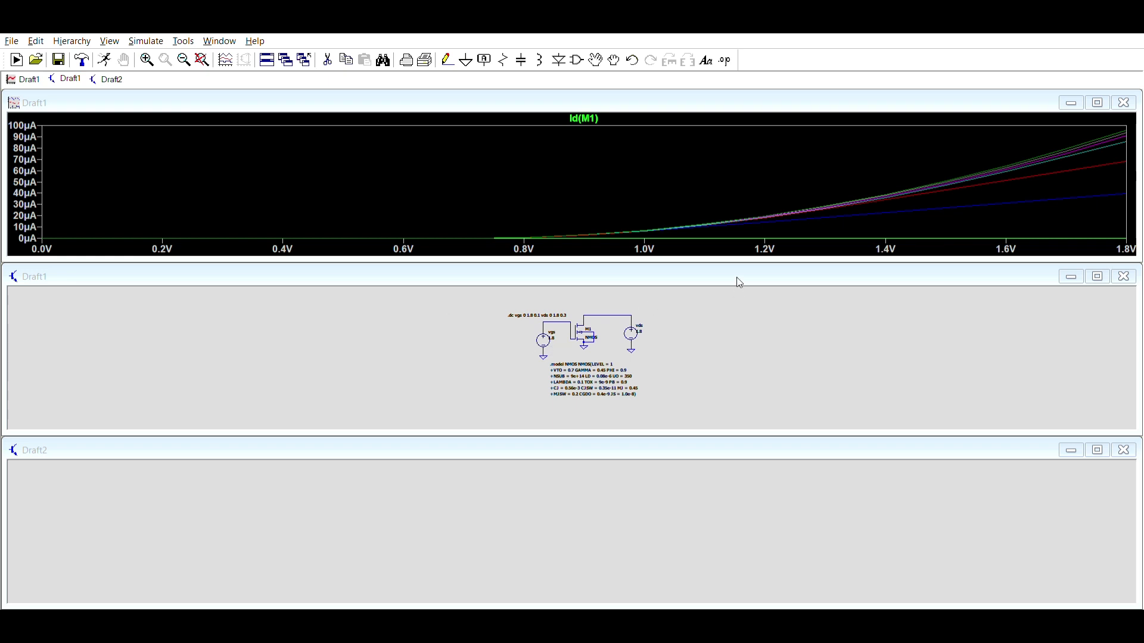
key(Return)
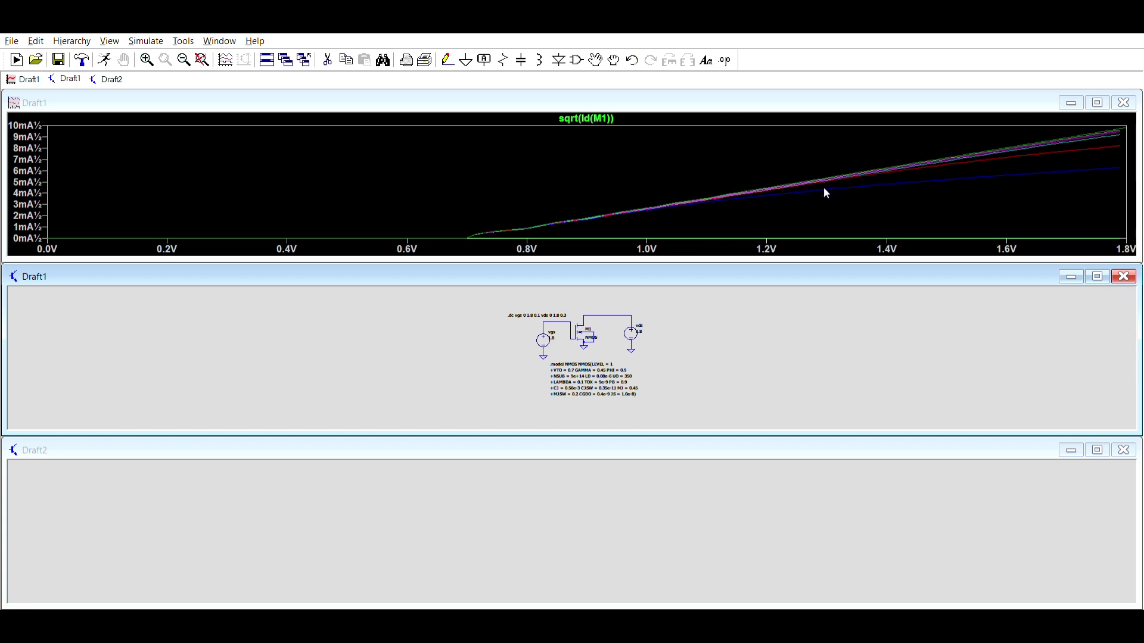
Step: Limit the sqrt(Id(M1)) plot to the highest vds step and maximize the plot window
click(873, 239)
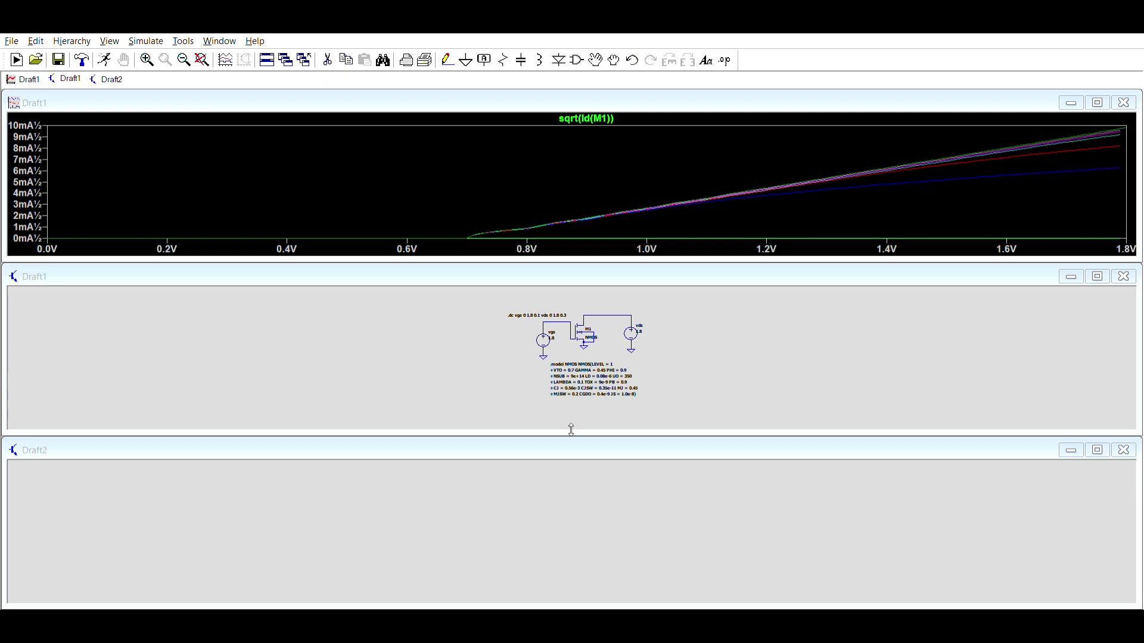
click(651, 405)
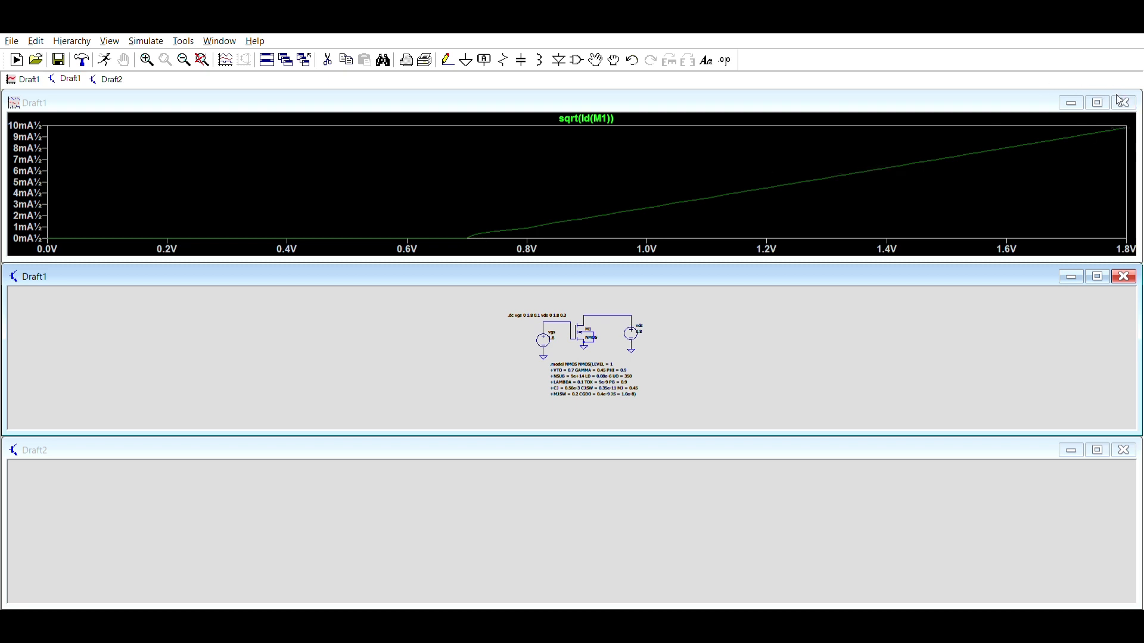
drag(804, 89, 808, 161)
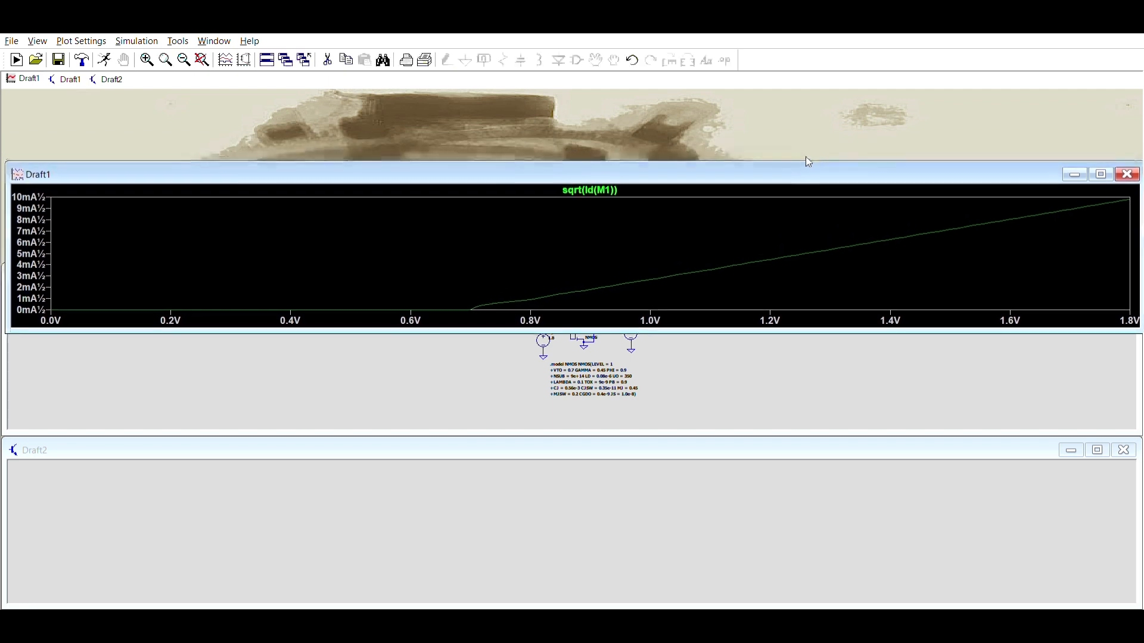
click(1100, 173)
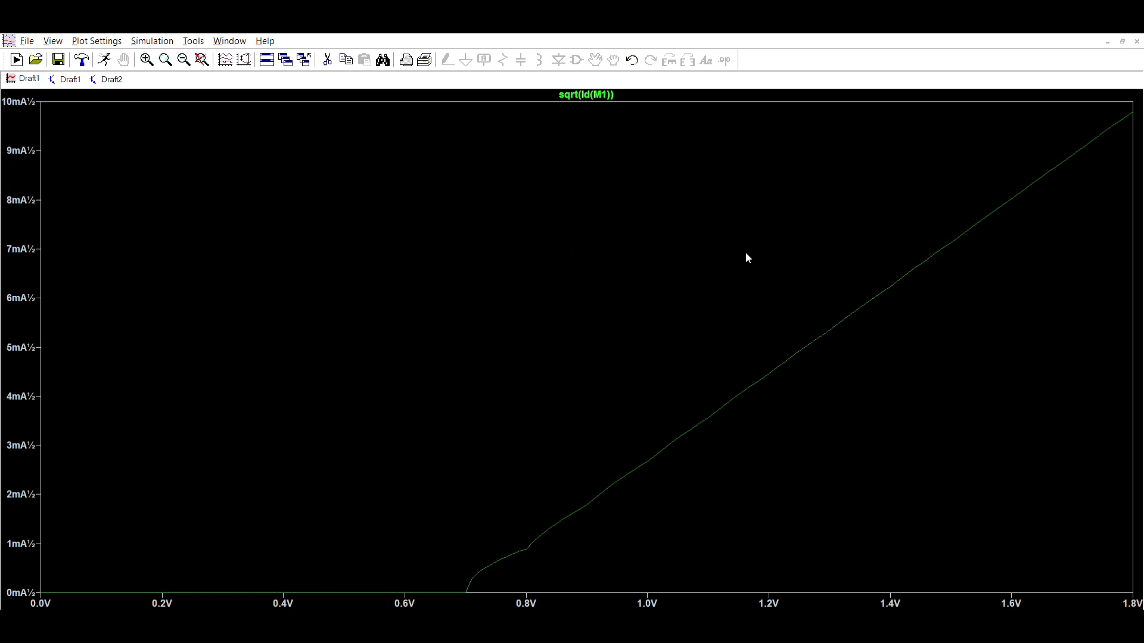
Step: Attach two cursors to the sqrt(Id(M1)) trace, with cursor 1 at about 1.43 V and cursor 2 farther up the linear part
click(589, 92)
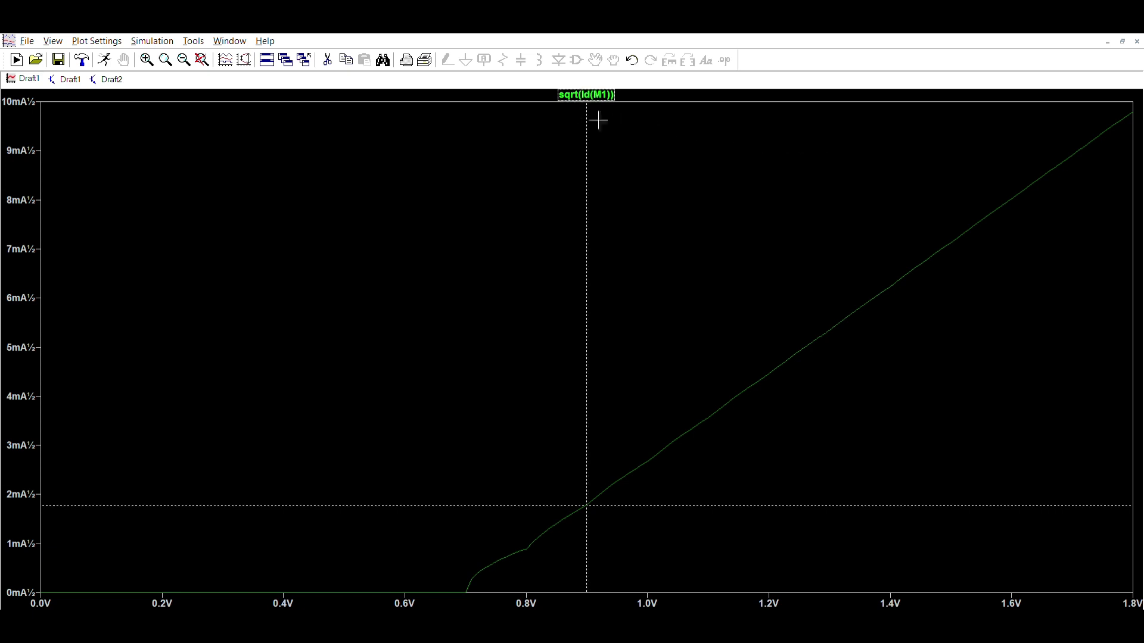
drag(595, 117, 917, 135)
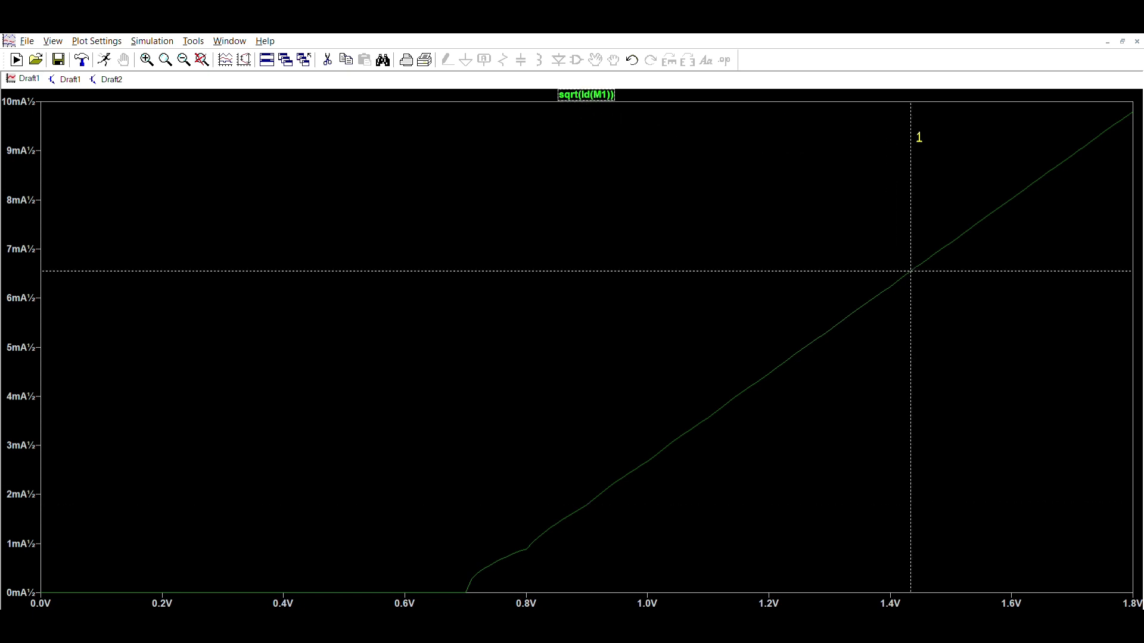
click(592, 95)
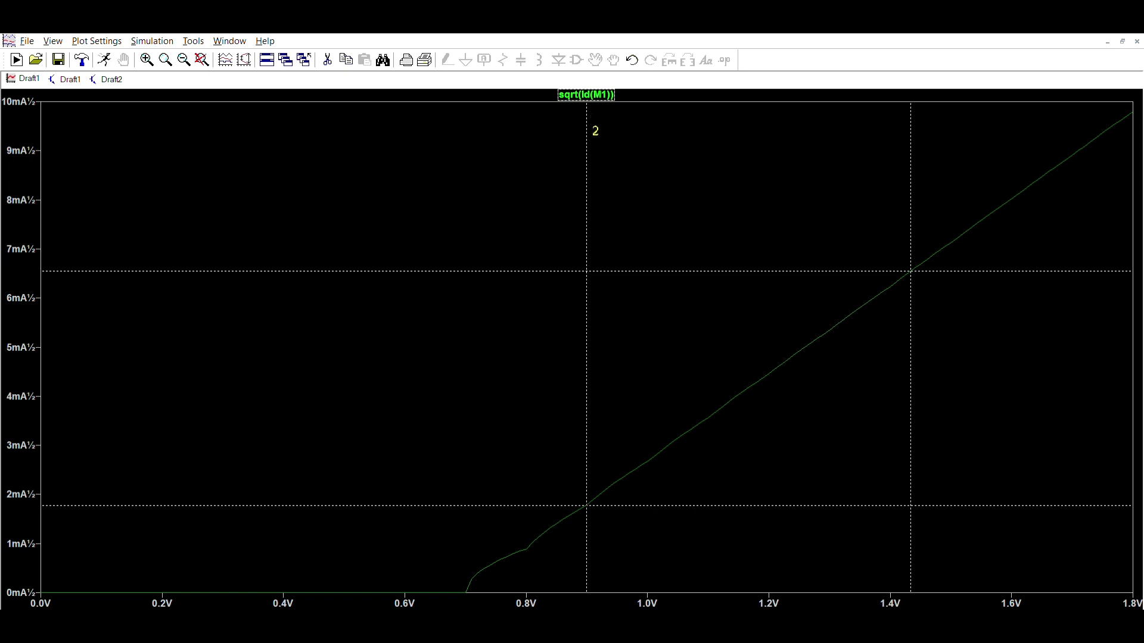
drag(596, 131, 1036, 143)
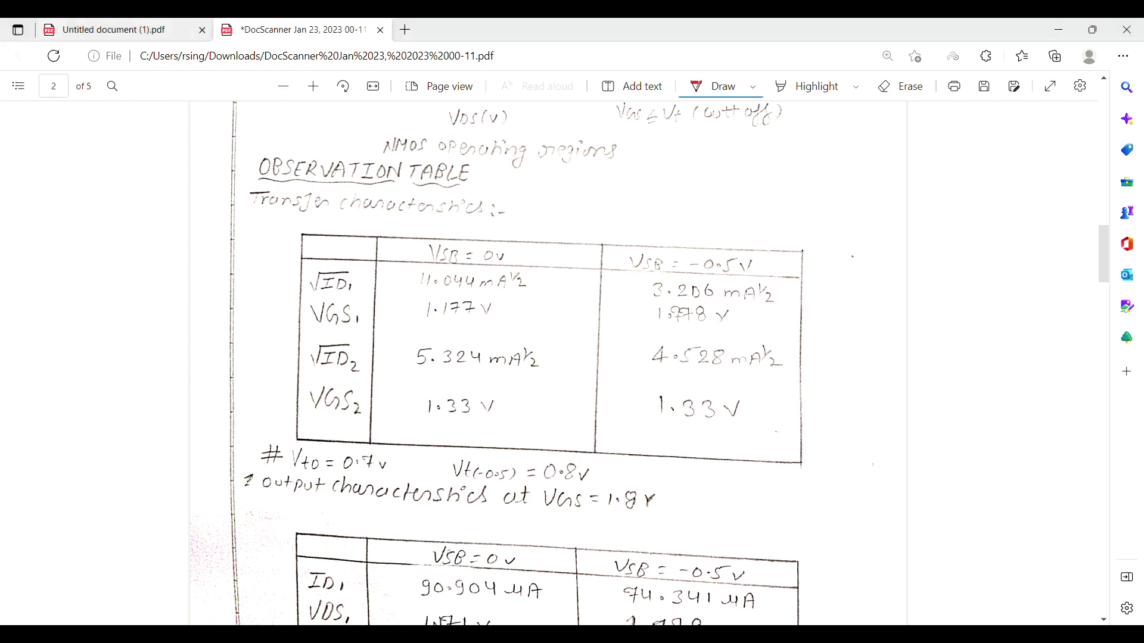
Step: Switch to the handwritten notes PDF and examine the transfer and output characteristics observation tables
scroll(413, 271, down, 2)
scroll(429, 167, up, 2)
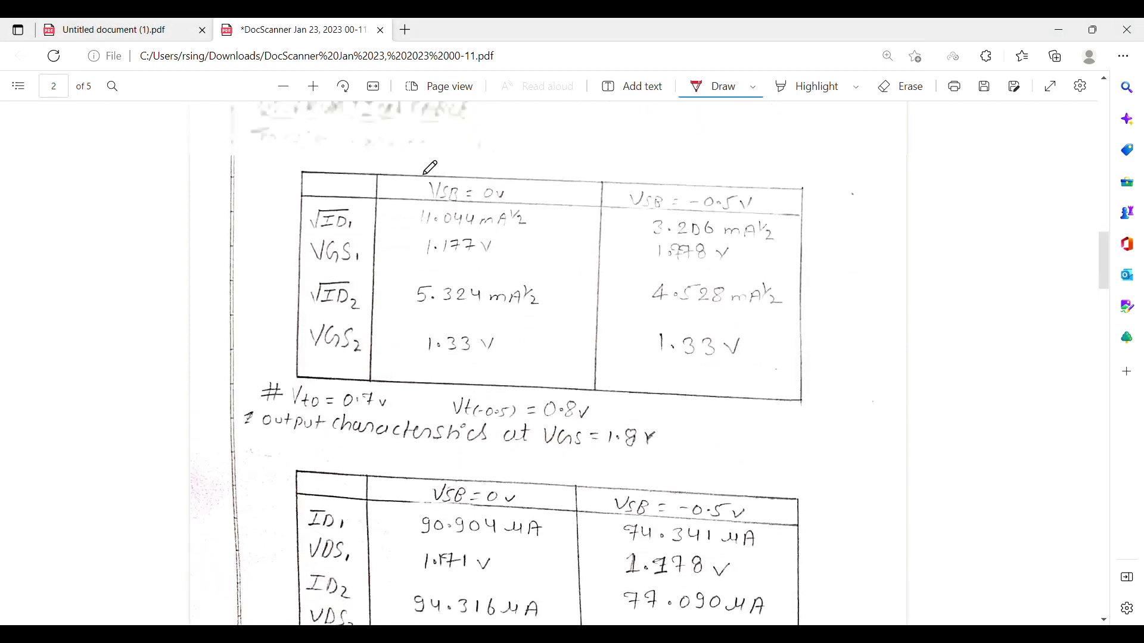
scroll(429, 357, down, 4)
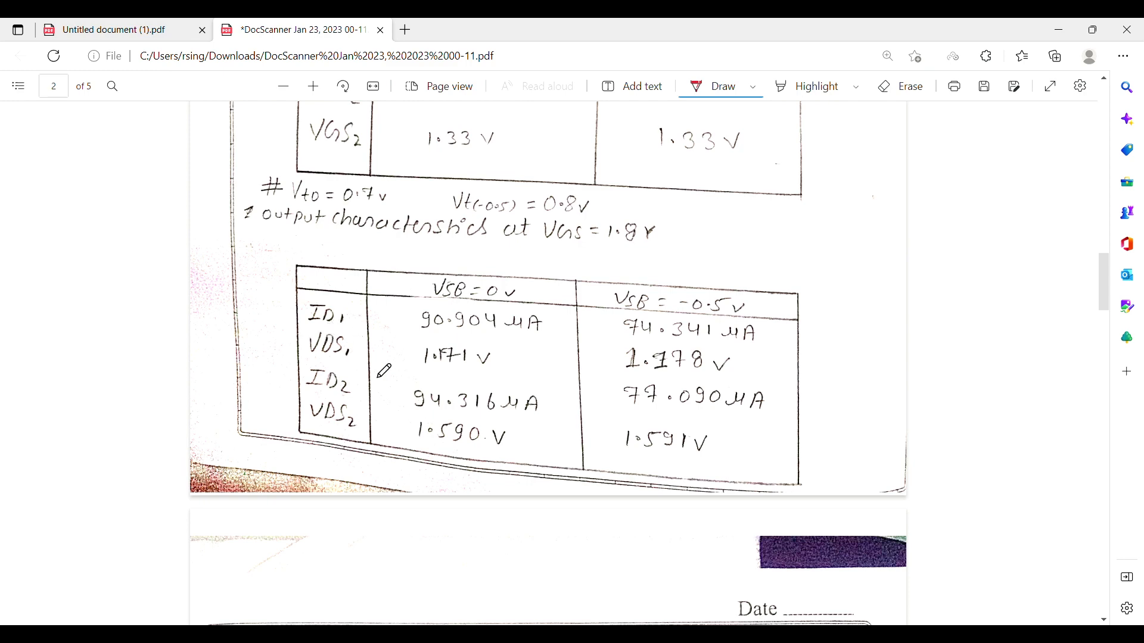
Step: Examine the handwritten calculations of Kn and λ for VSB = 0 V and VSB = -0.5 V
scroll(385, 371, down, 12)
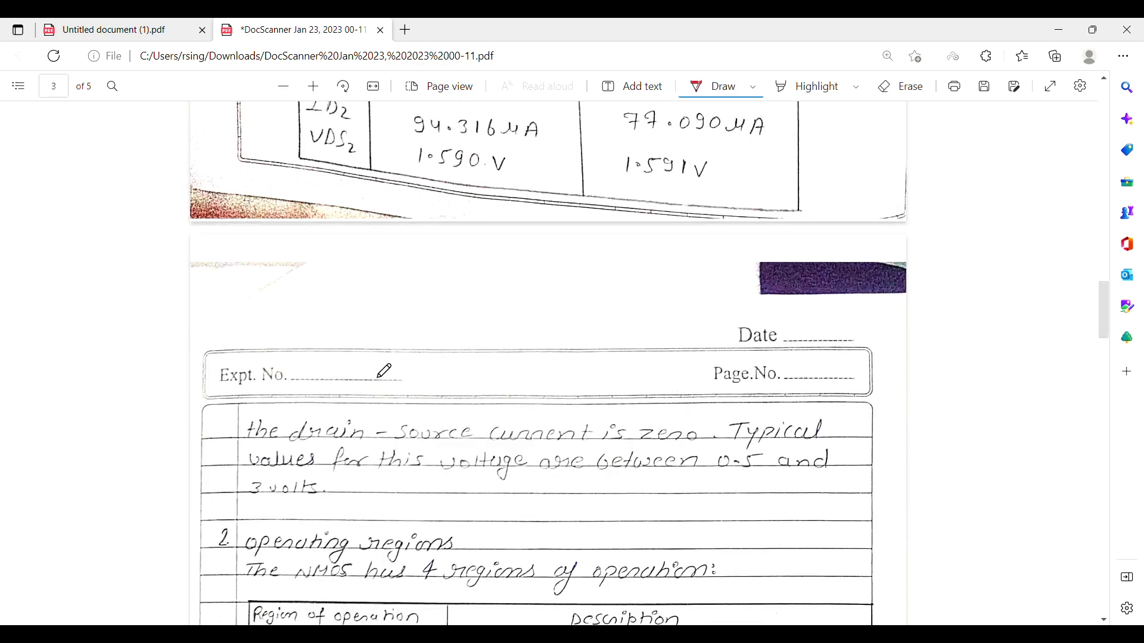
scroll(384, 371, down, 12)
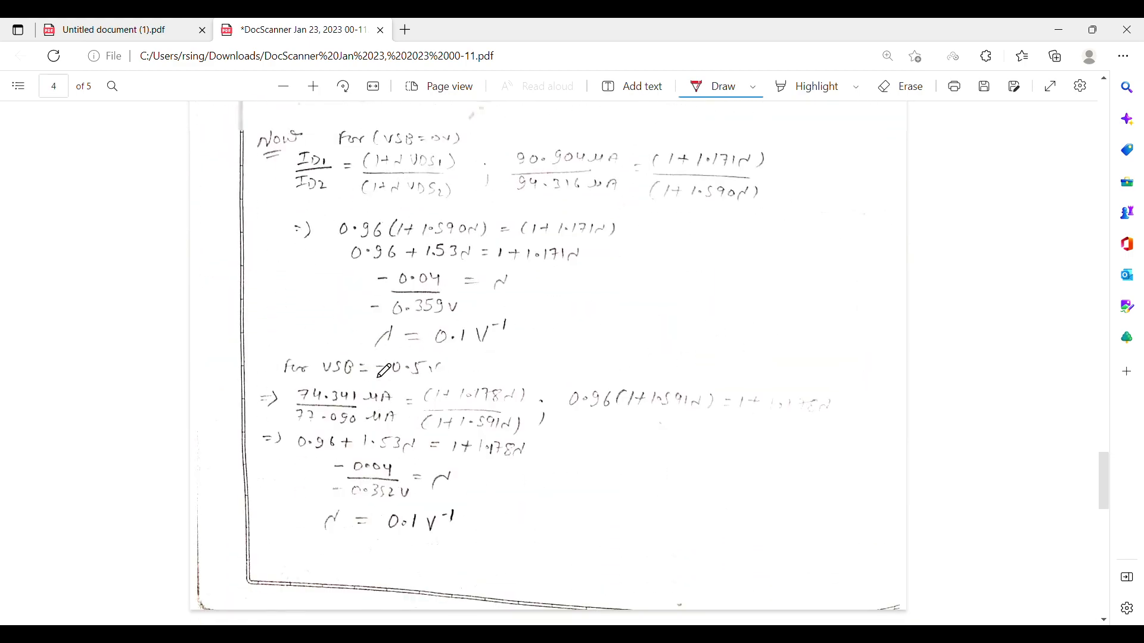
scroll(384, 371, up, 4)
scroll(384, 371, up, 1)
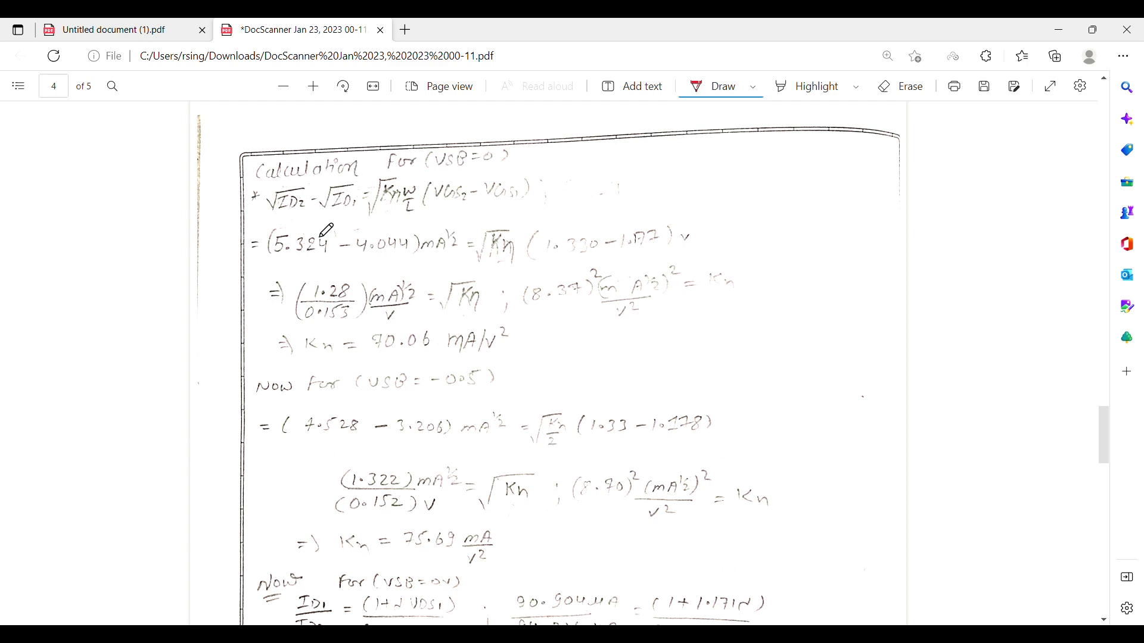
scroll(410, 216, down, 5)
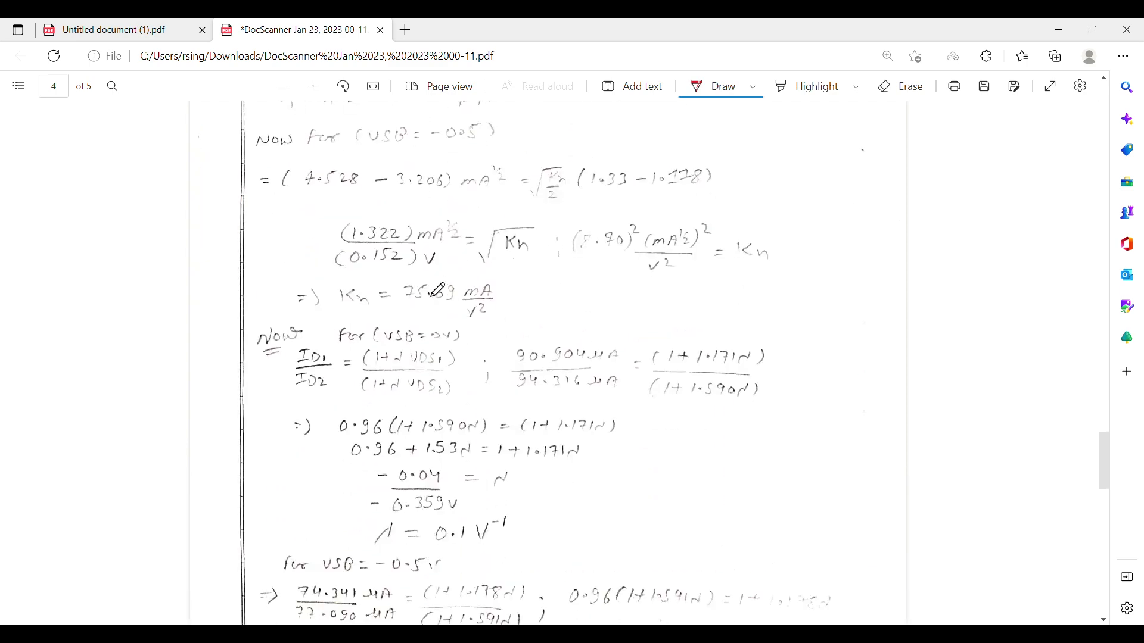
scroll(439, 290, down, 6)
scroll(435, 289, up, 3)
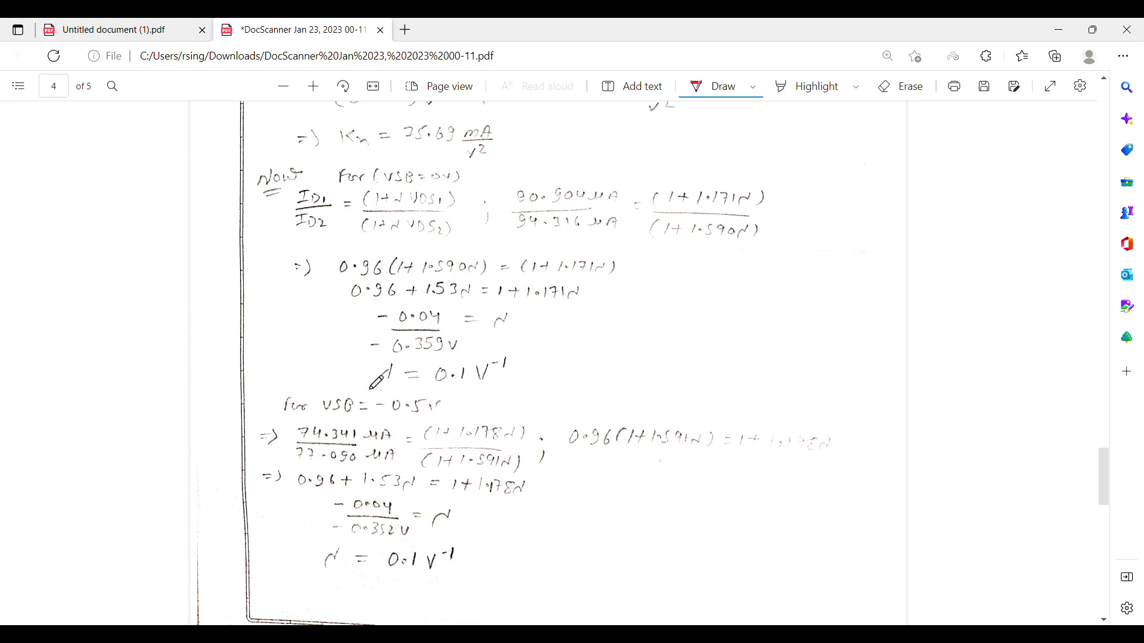
scroll(422, 216, up, 10)
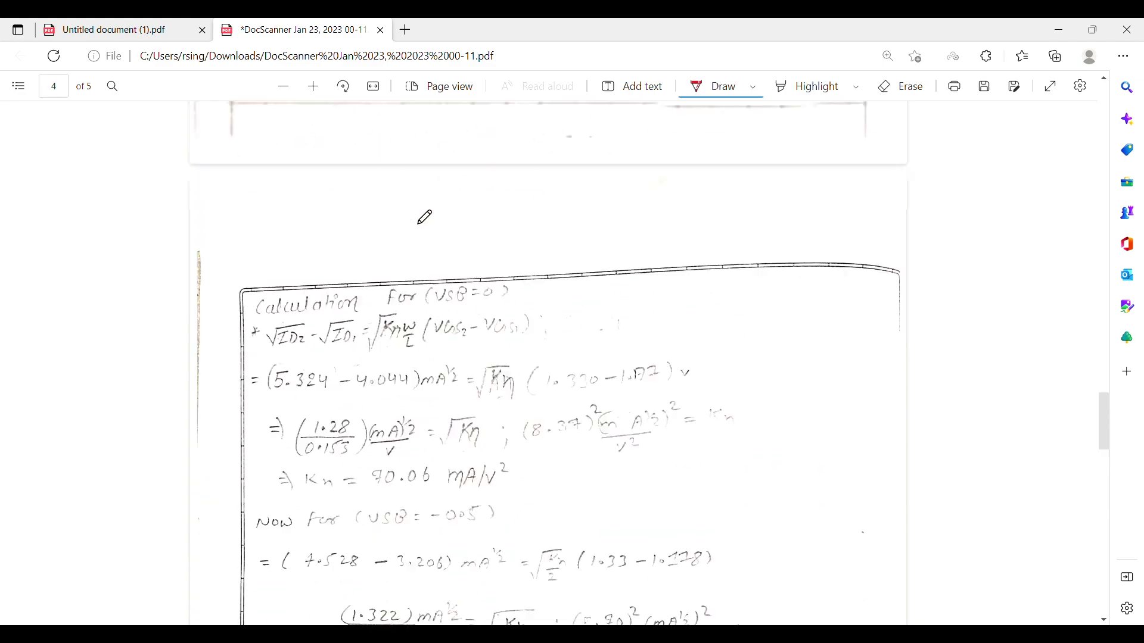
scroll(424, 217, down, 7)
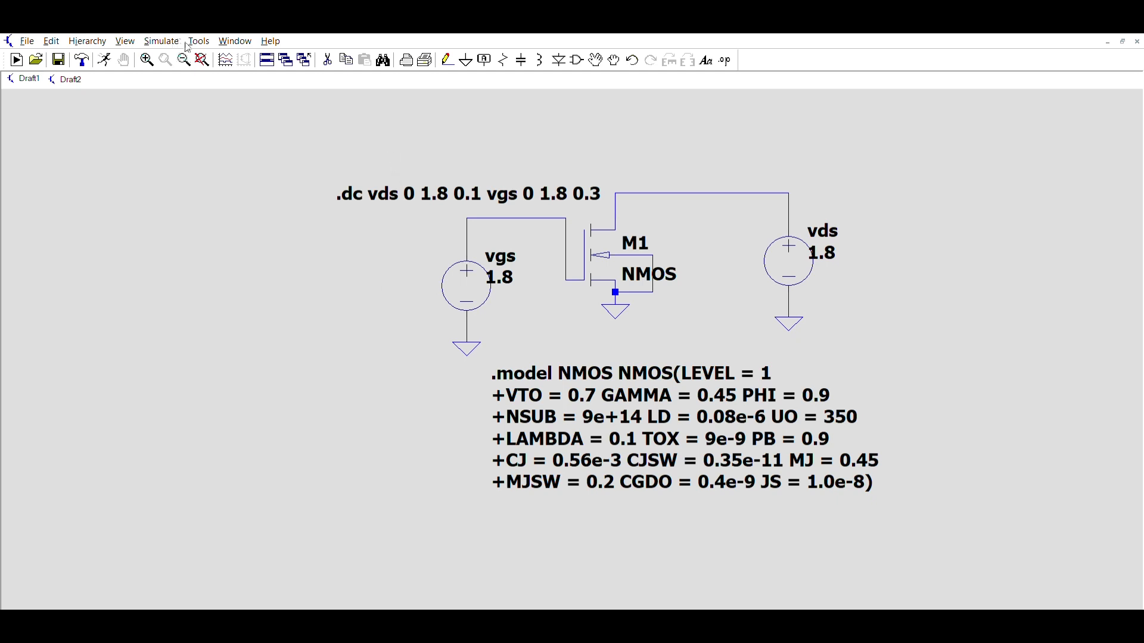
Step: Run the vds sweep simulation in LTspice and plot the drain current Id(M1)
click(165, 42)
click(168, 55)
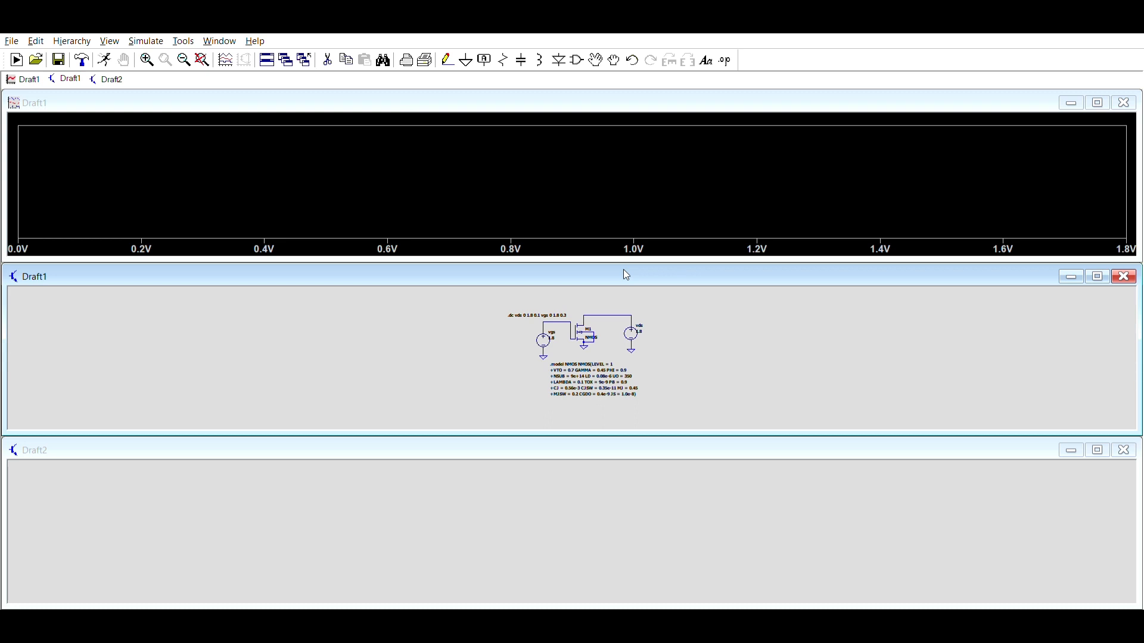
click(590, 319)
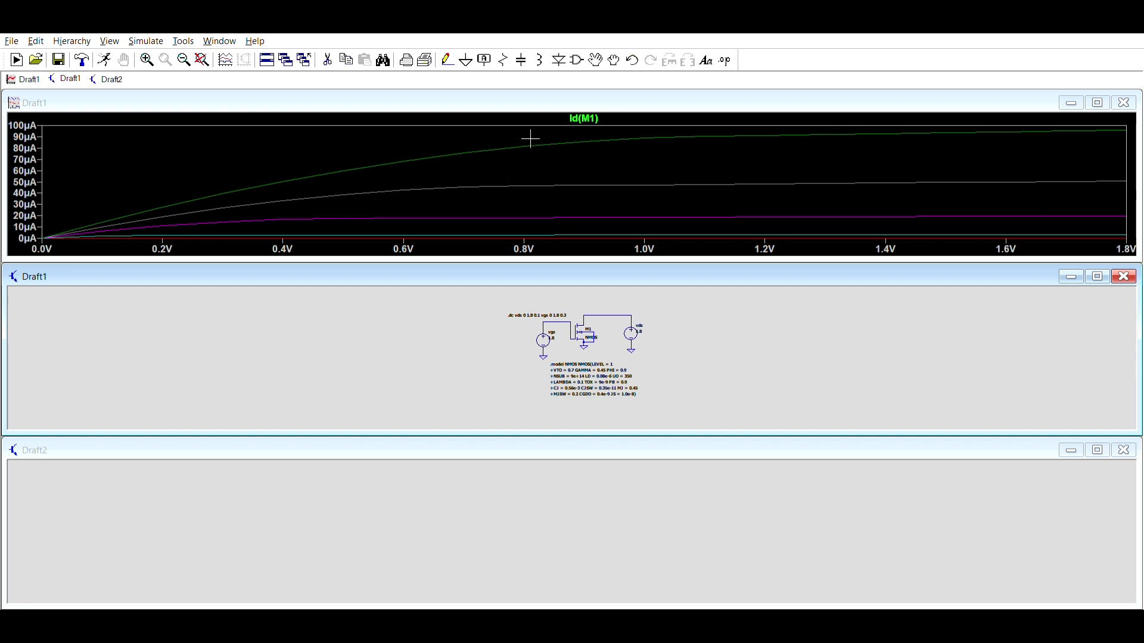
Step: Show only the topmost Id(M1) curve and attach two cursors in its saturation region, at about 1.34 V and 1.54 V
click(706, 222)
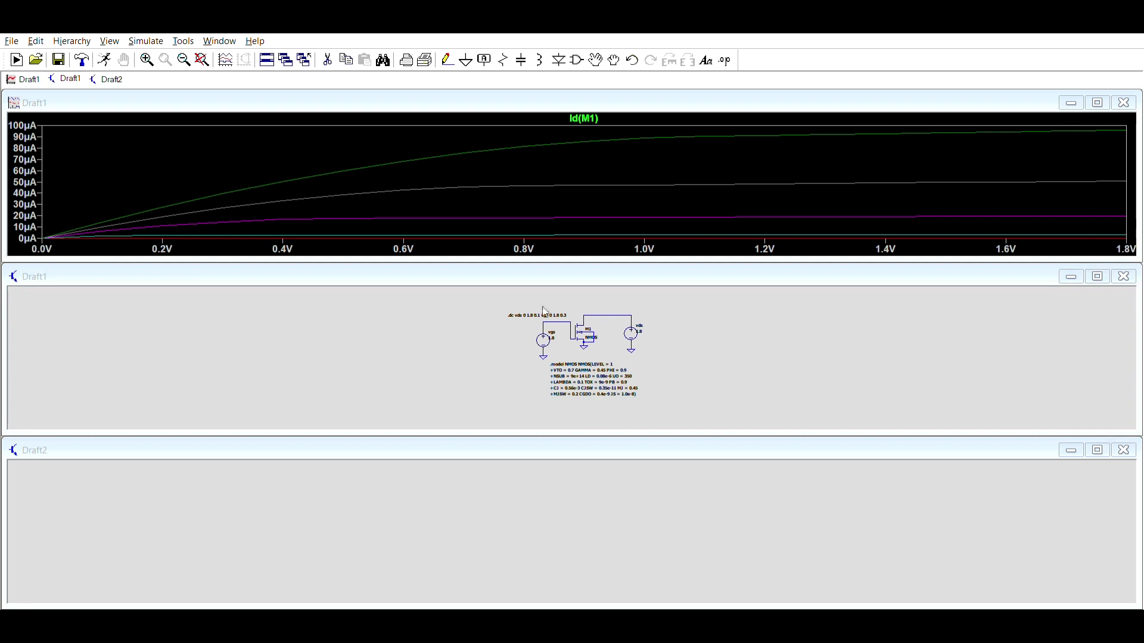
click(638, 394)
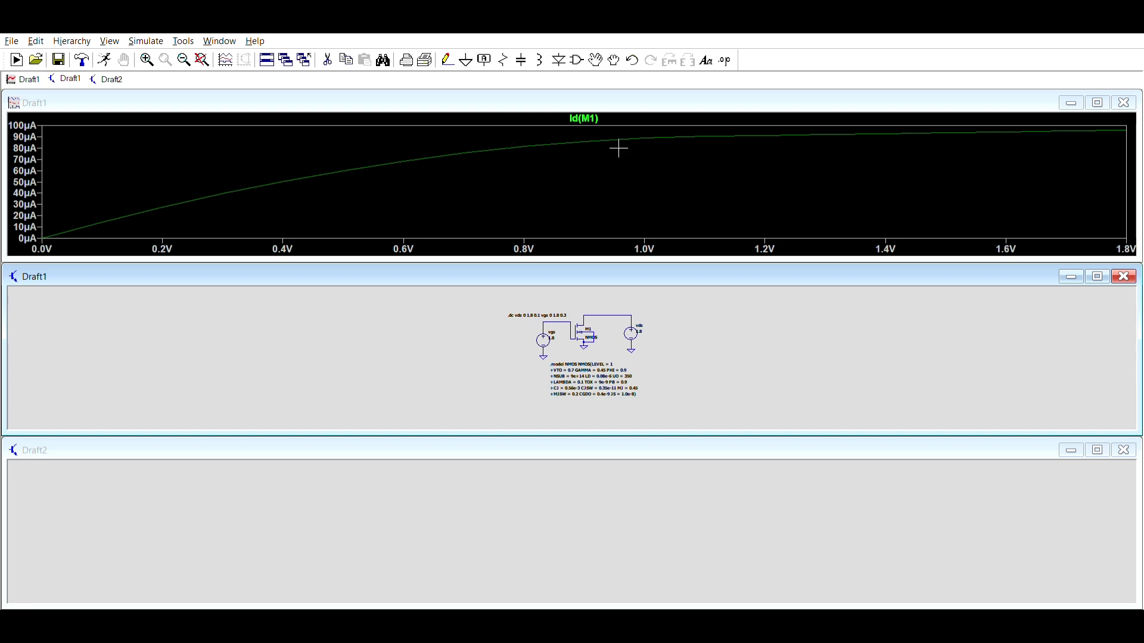
click(584, 119)
click(584, 119)
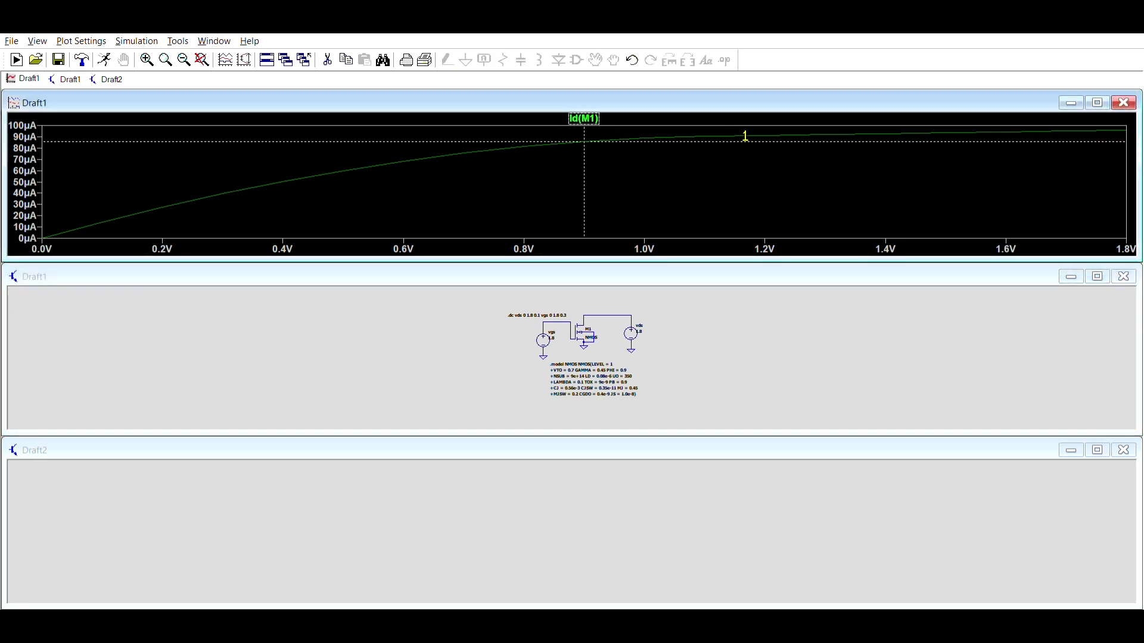
drag(582, 137, 858, 153)
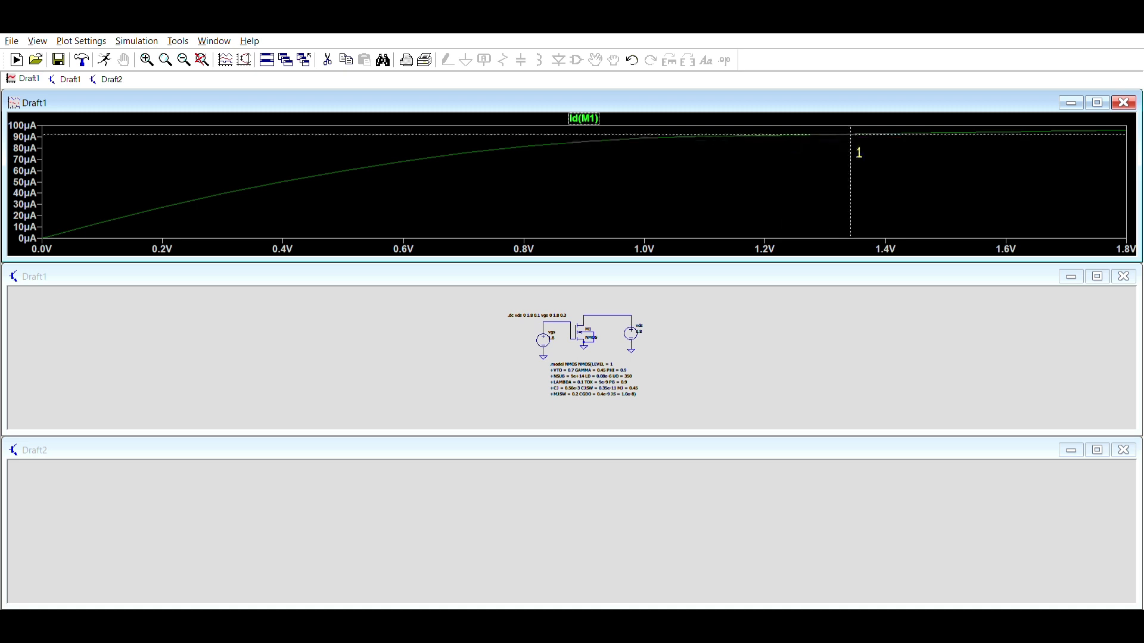
click(584, 119)
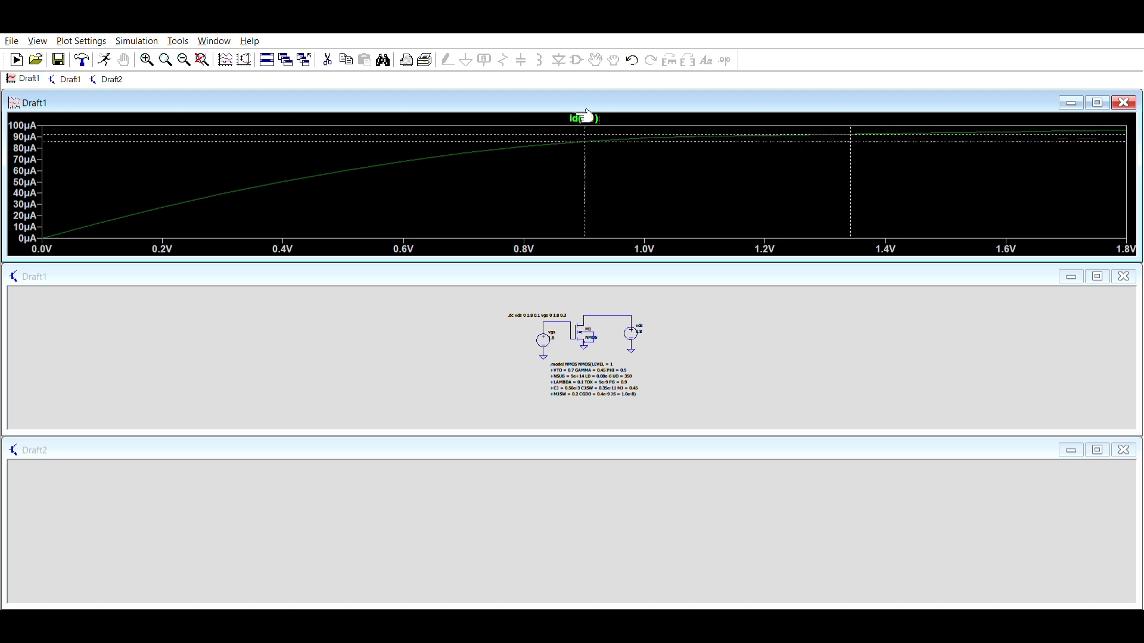
drag(592, 147, 980, 158)
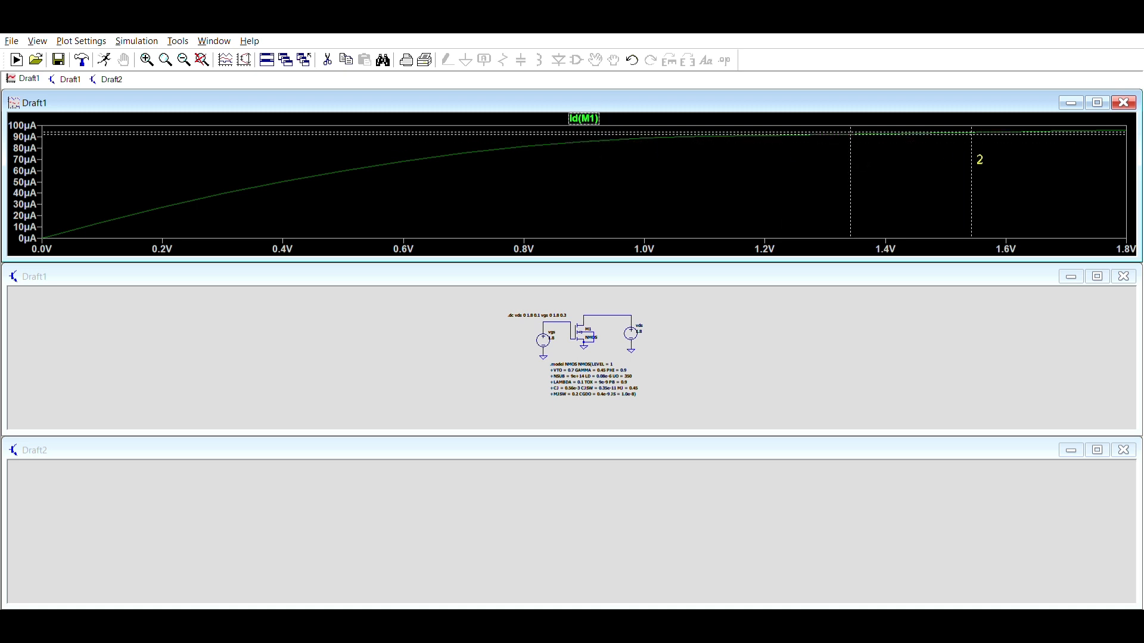
Step: Read both cursor values for the Id(M1) curve, and close the readout and the plot
drag(1050, 481, 380, 180)
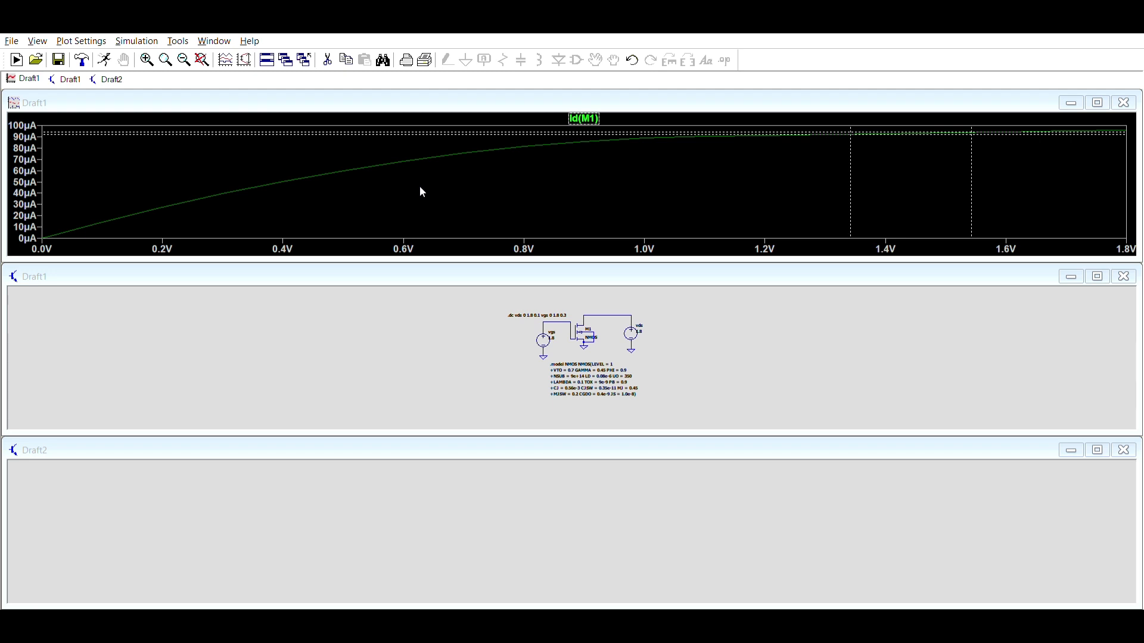
click(425, 138)
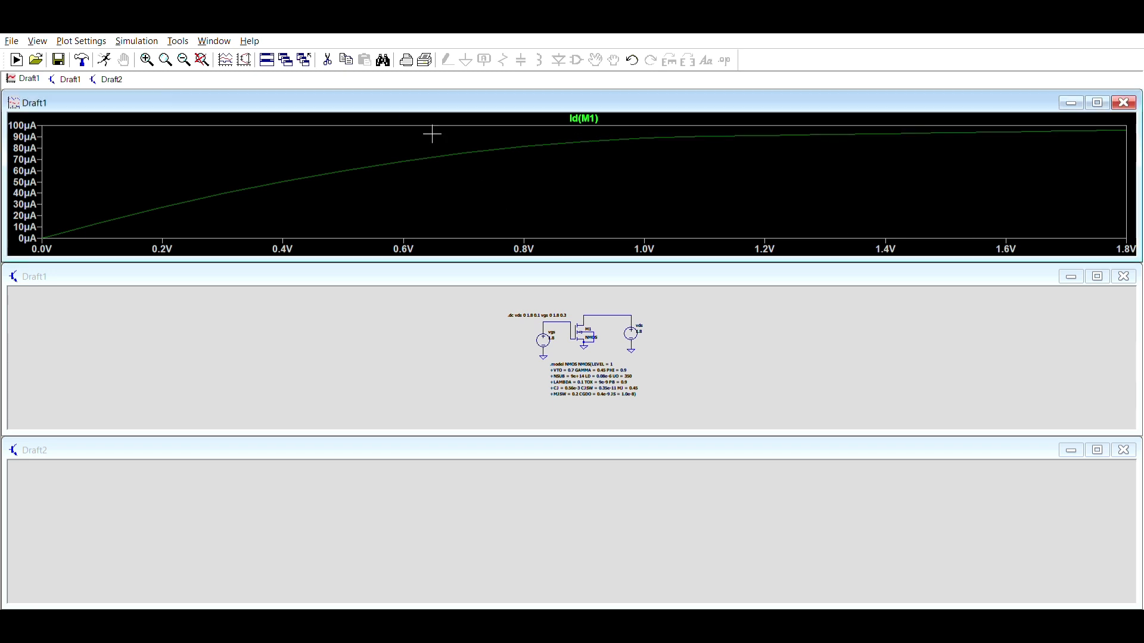
click(1123, 103)
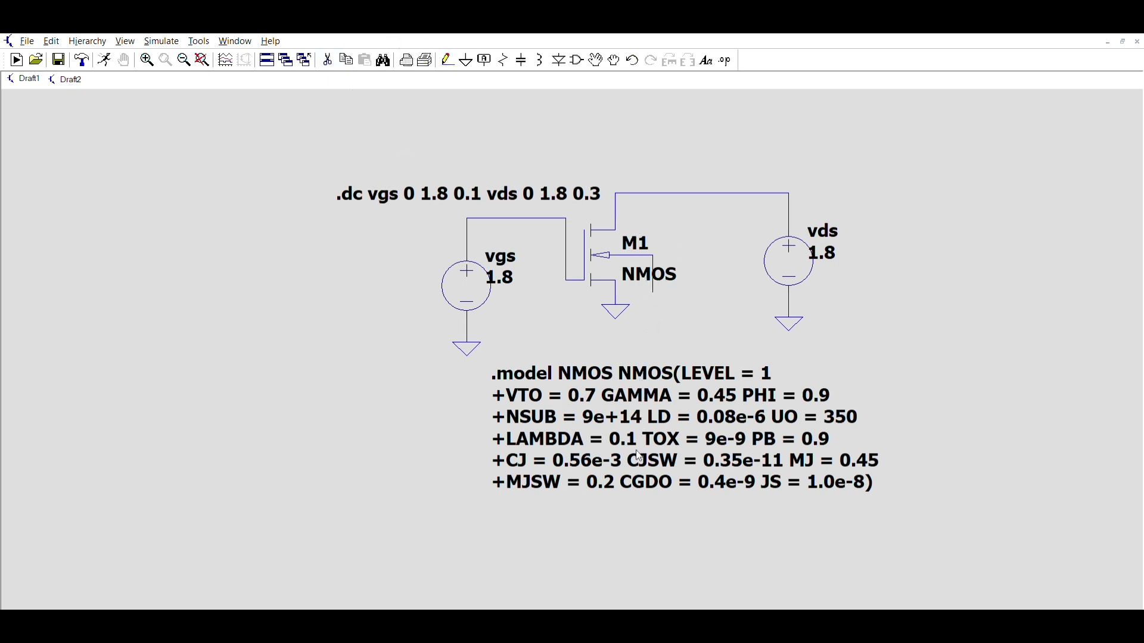
Step: Connect a -0.5 V voltage source between M1's body terminal and ground
click(636, 456)
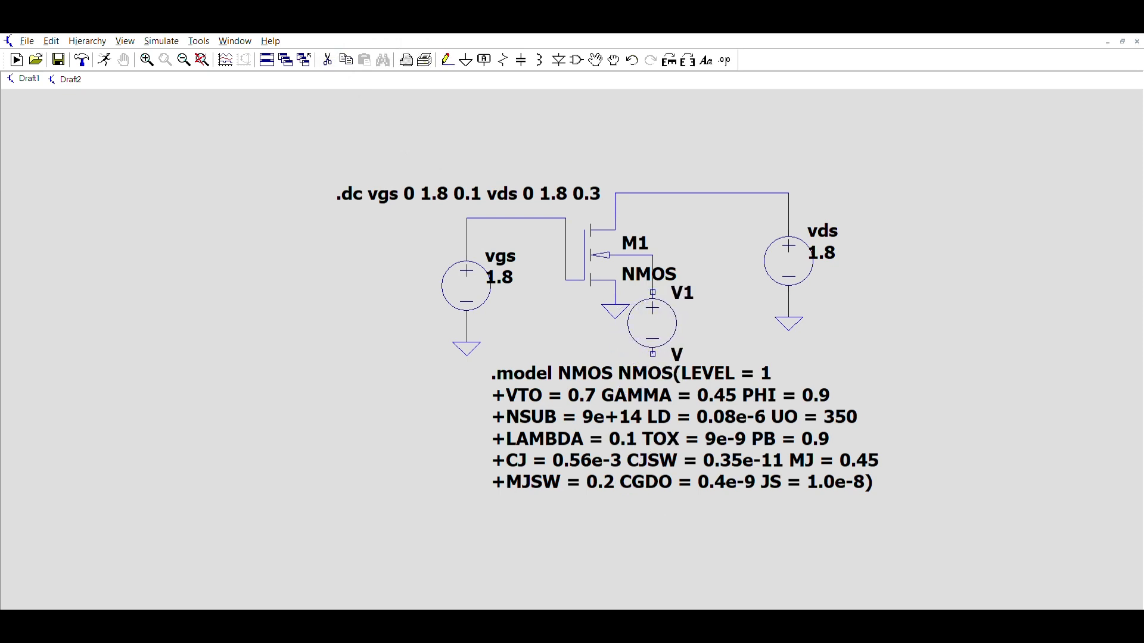
click(652, 293)
key(Escape)
click(466, 59)
click(653, 353)
key(F3)
click(664, 299)
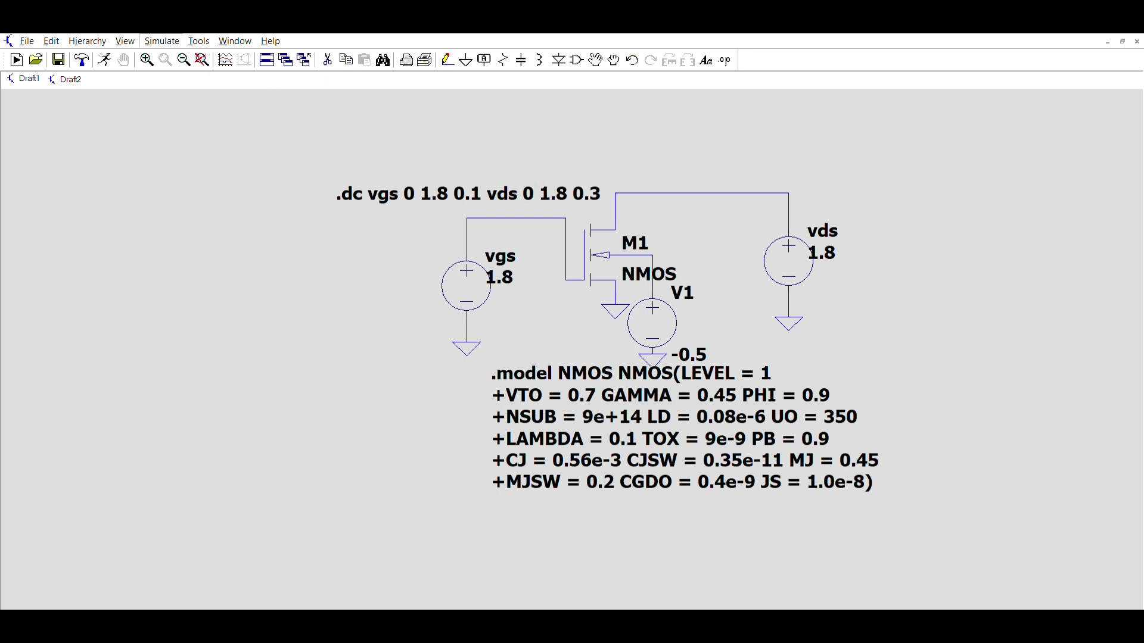
Step: Run the vgs sweep with the body bias and plot only the topmost sqrt(Id(M1)) curve
click(191, 58)
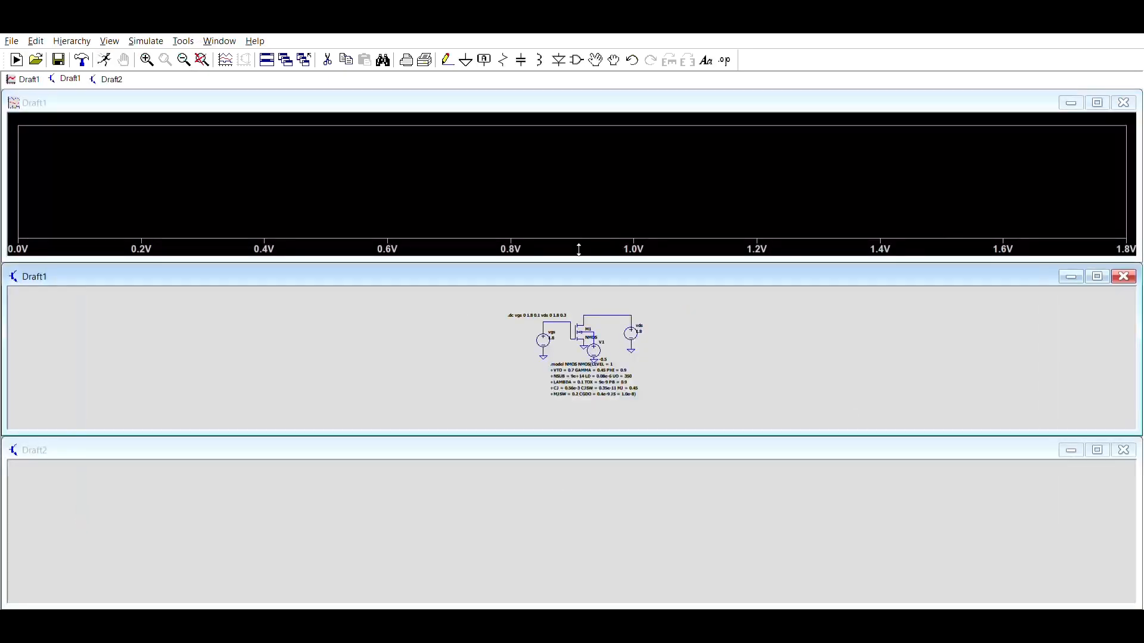
click(590, 319)
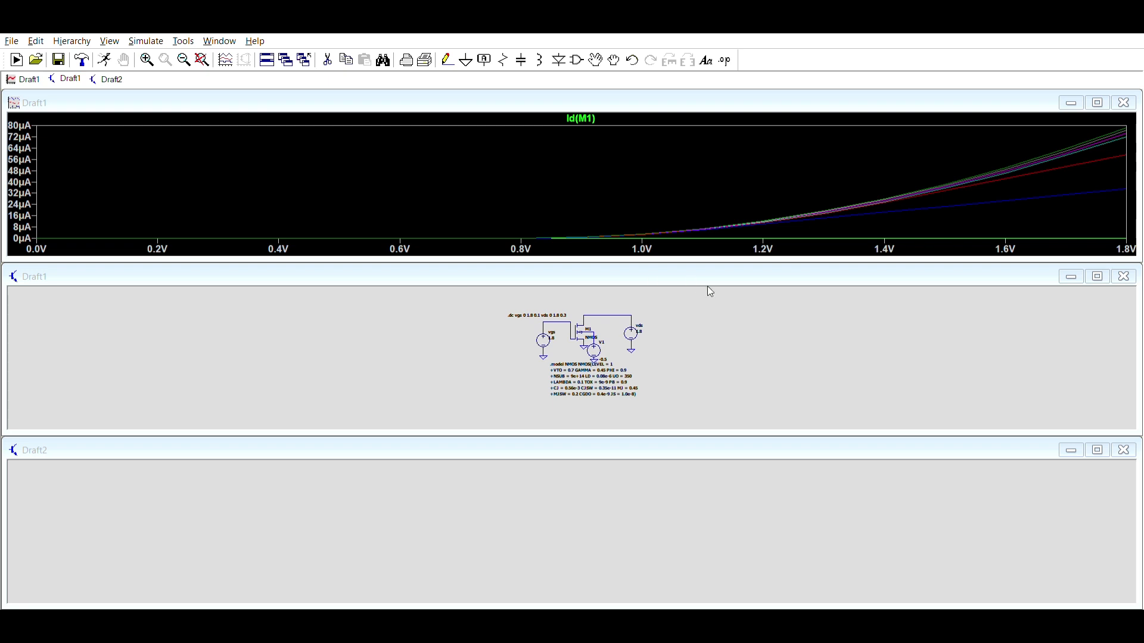
click(737, 278)
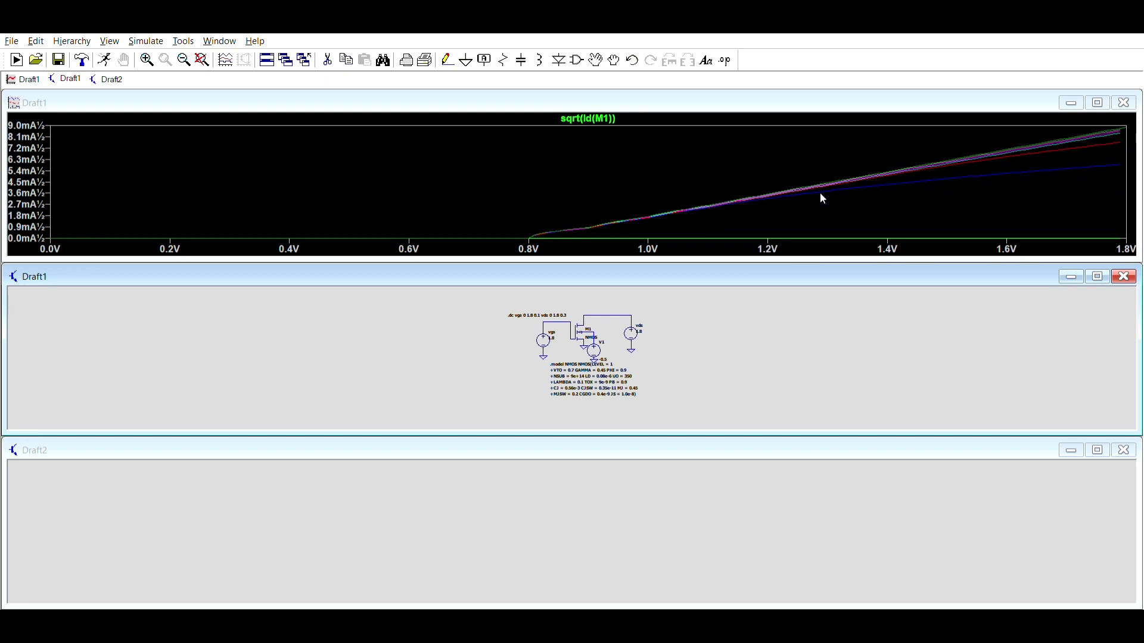
click(979, 261)
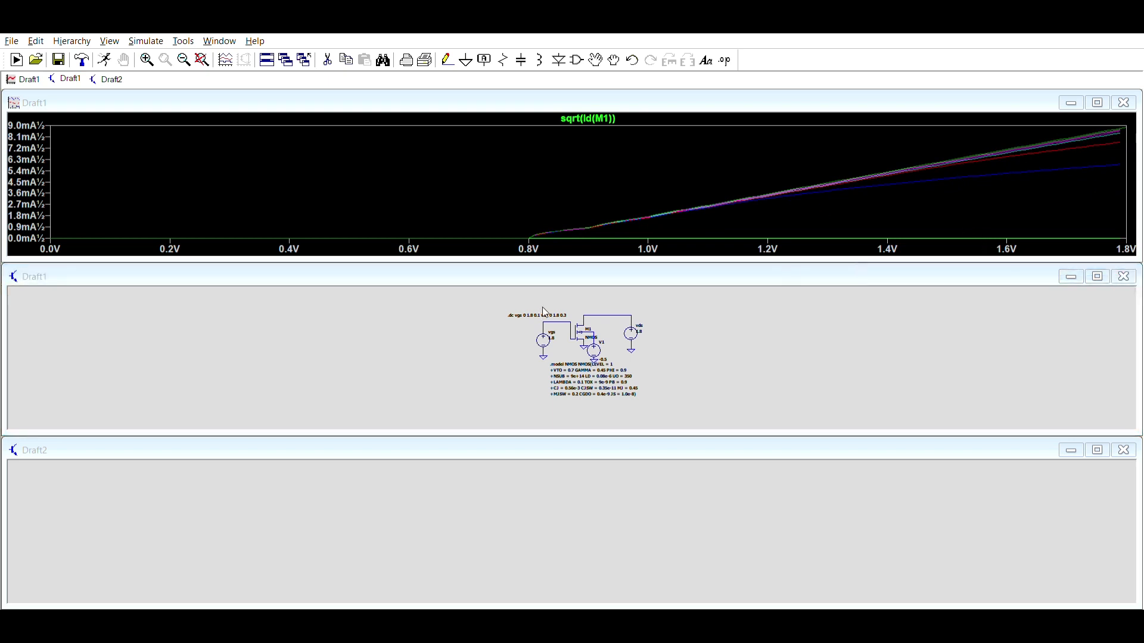
click(638, 397)
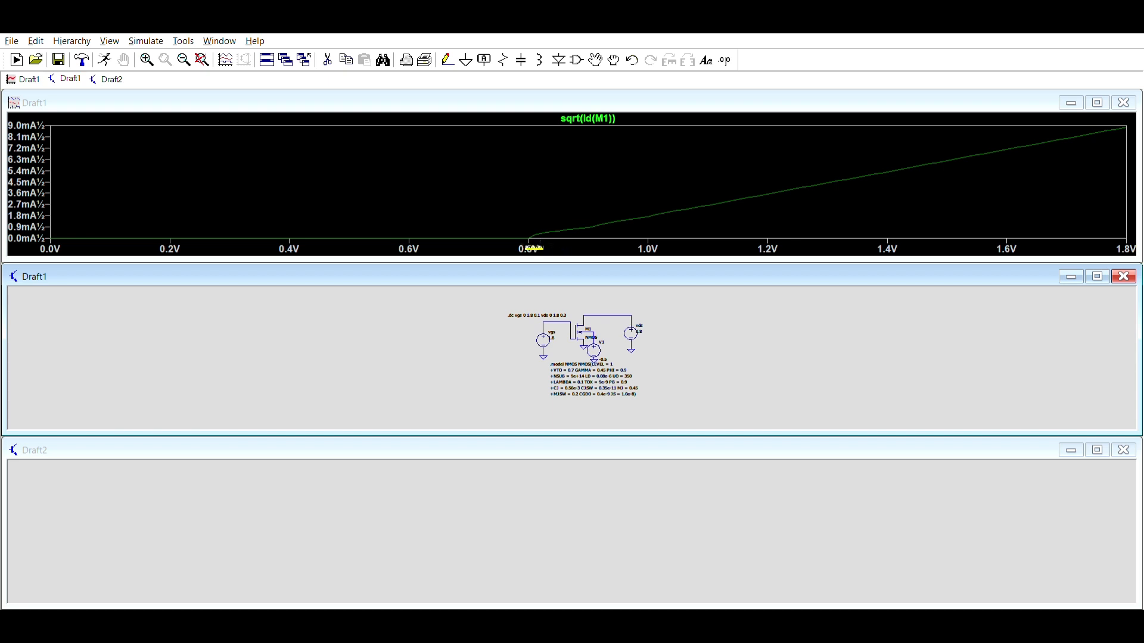
Step: Try to place two cursors on the sqrt(Id(M1)) curve, and close the plot
click(593, 118)
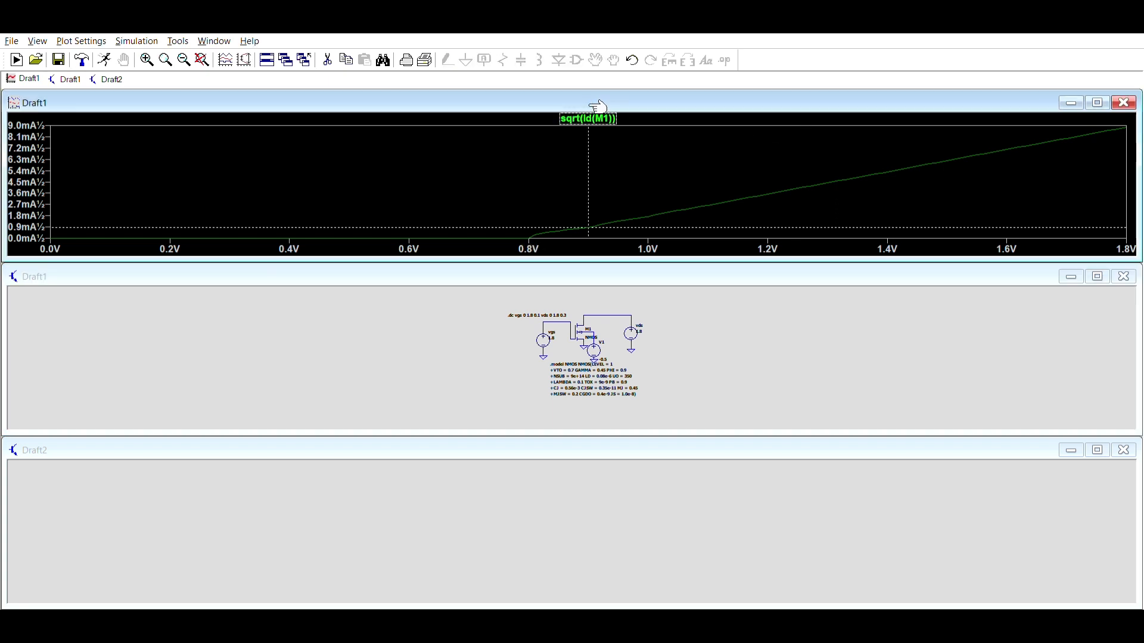
mouse_move(597, 130)
mouse_down()
mouse_move(1009, 133)
mouse_move(953, 130)
mouse_up()
click(603, 118)
drag(582, 143, 605, 155)
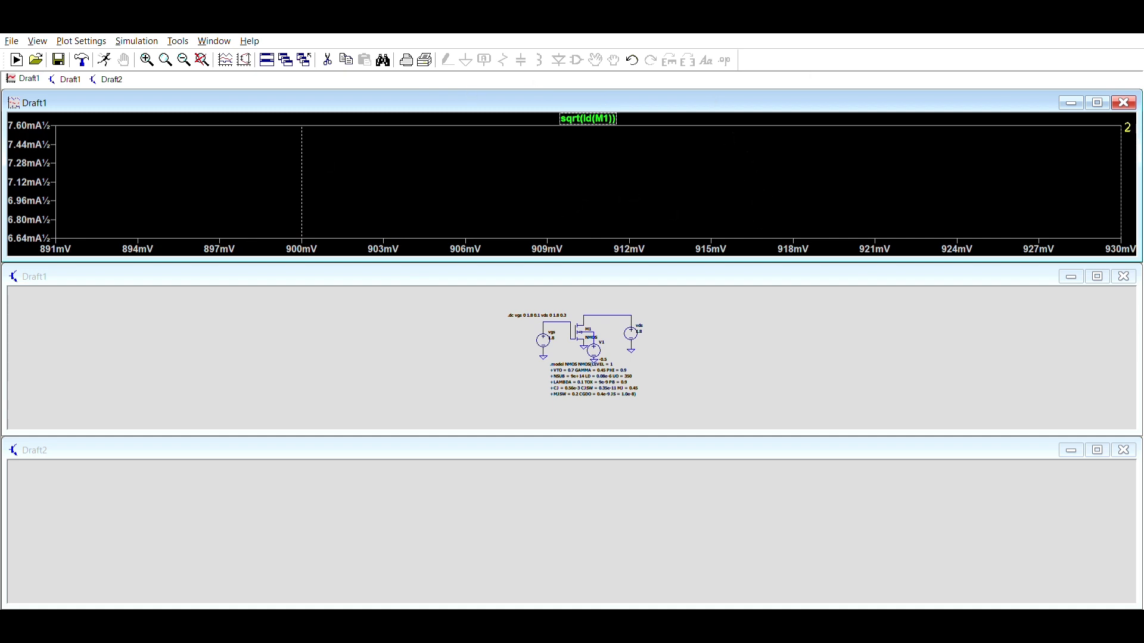
click(1124, 102)
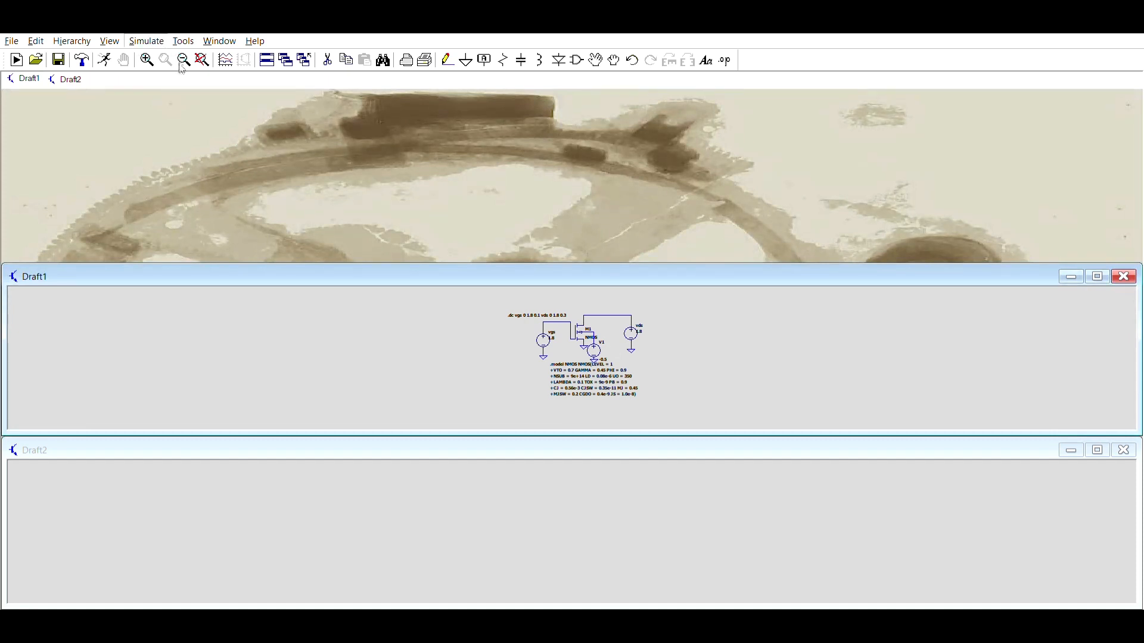
Step: Rerun the vgs sweep and plot the drain current as sqrt(Id(M1)) with only its topmost curve shown
click(105, 60)
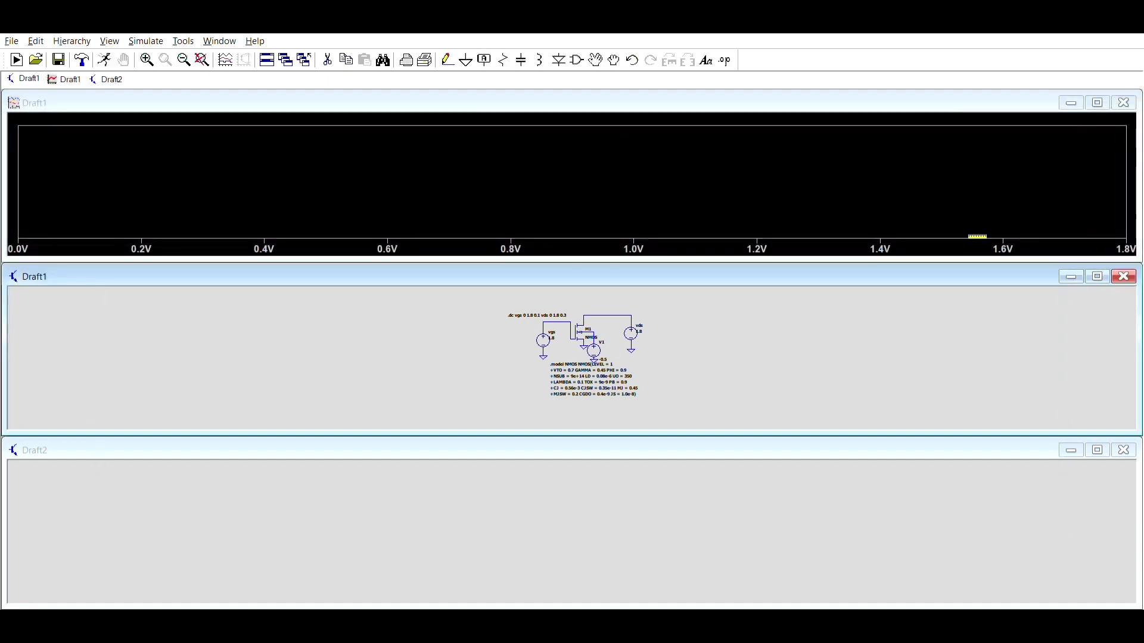
click(588, 322)
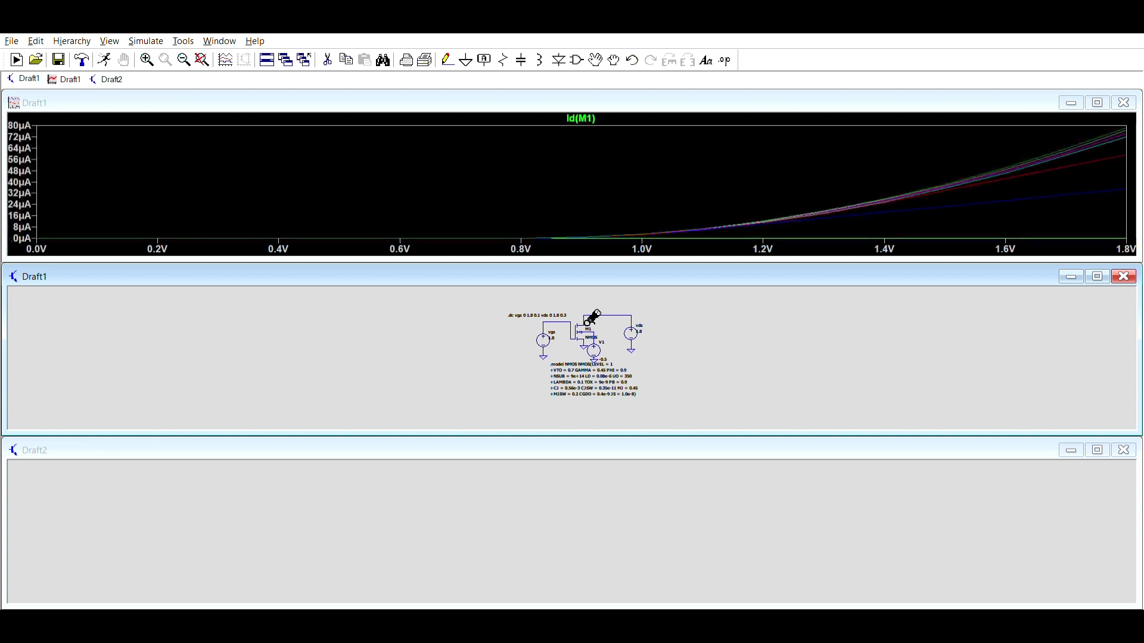
right_click(576, 115)
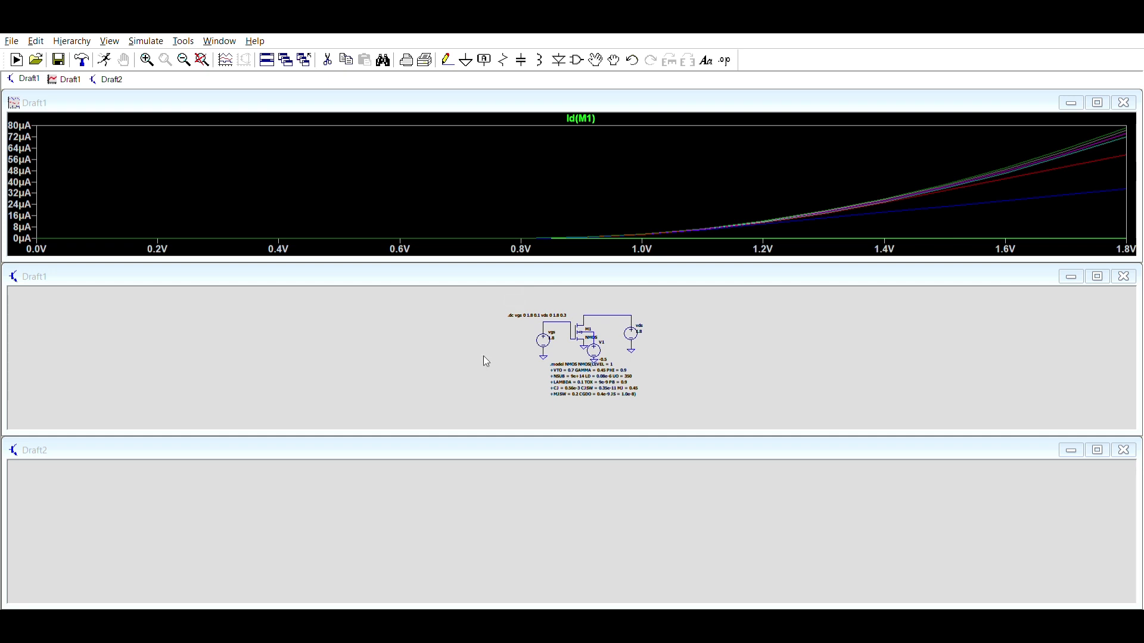
click(730, 280)
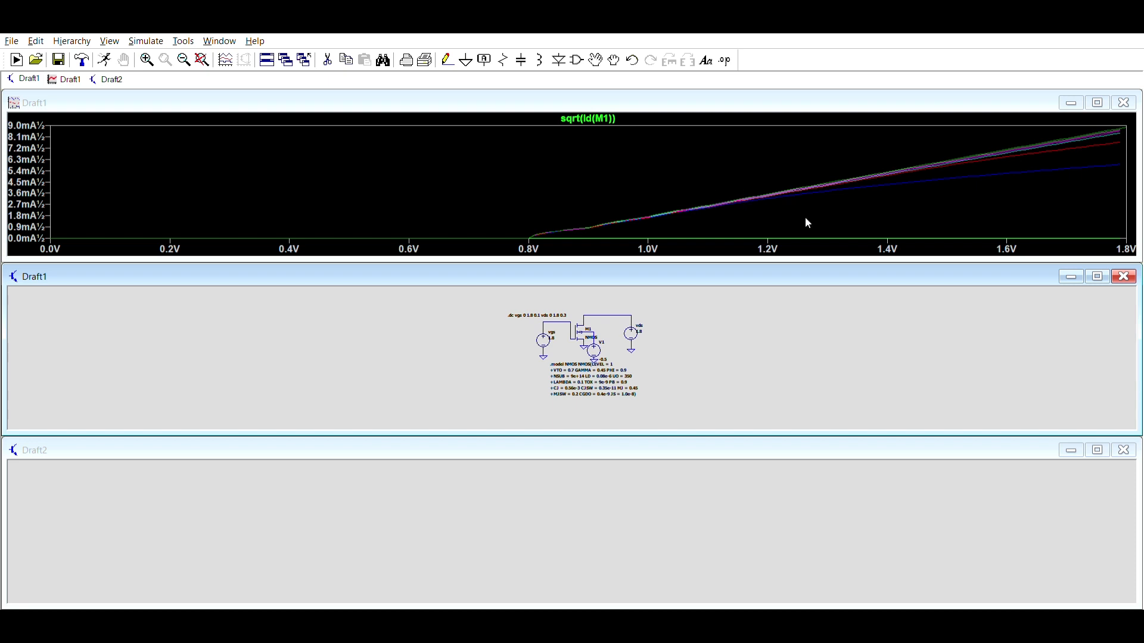
click(804, 233)
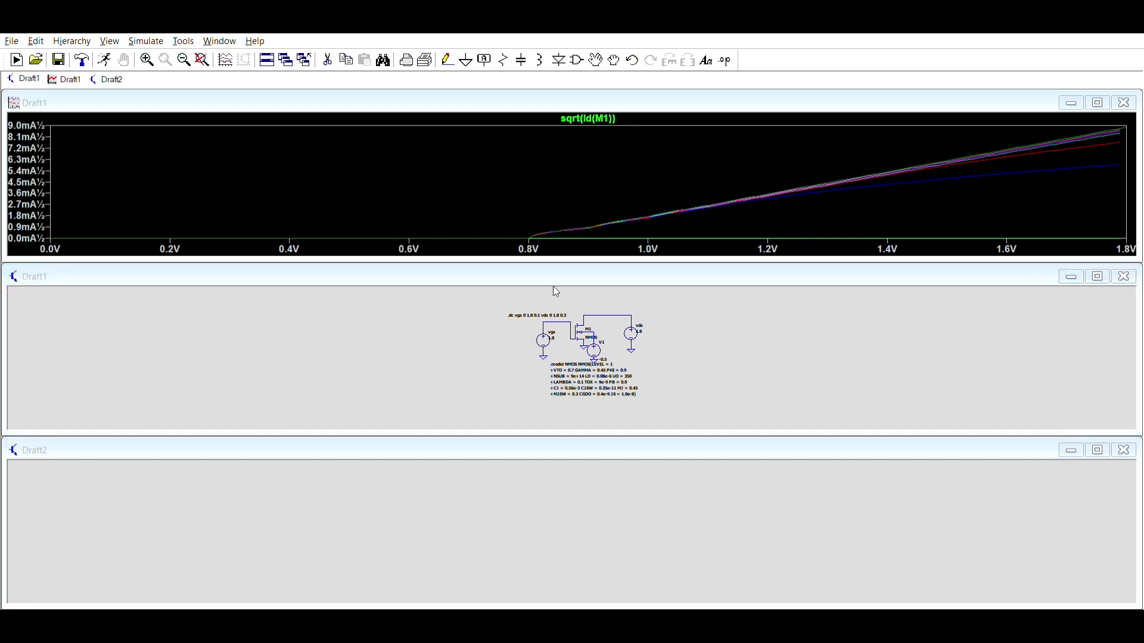
click(642, 399)
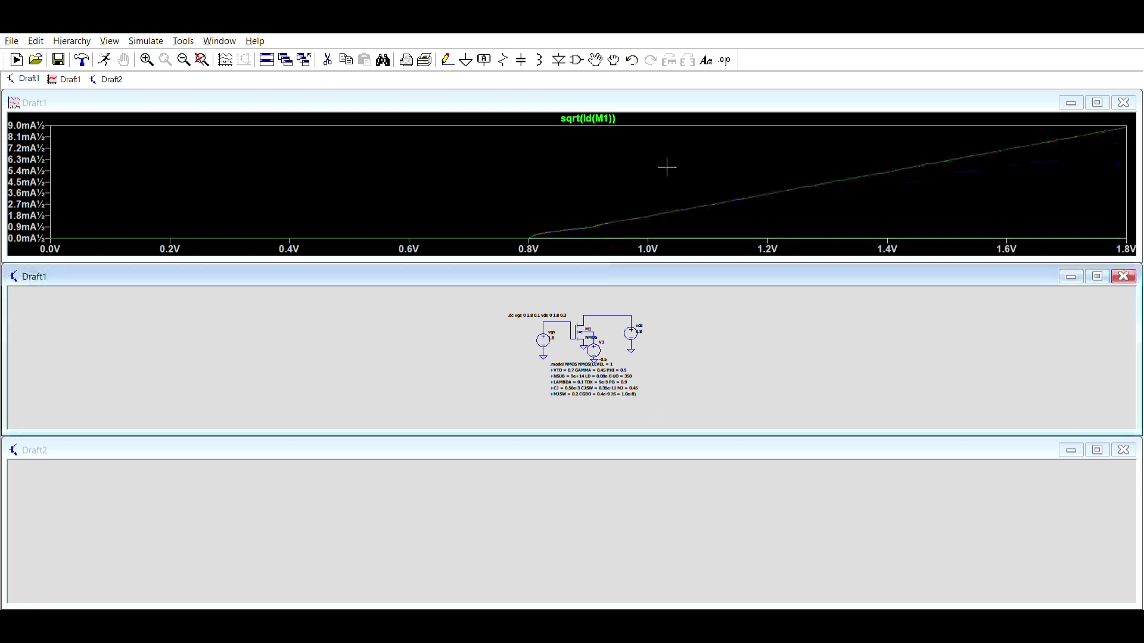
Step: Attach two cursors to the linear part of the sqrt(Id(M1)) curve, at about 1.48 V and 1.68 V
click(592, 117)
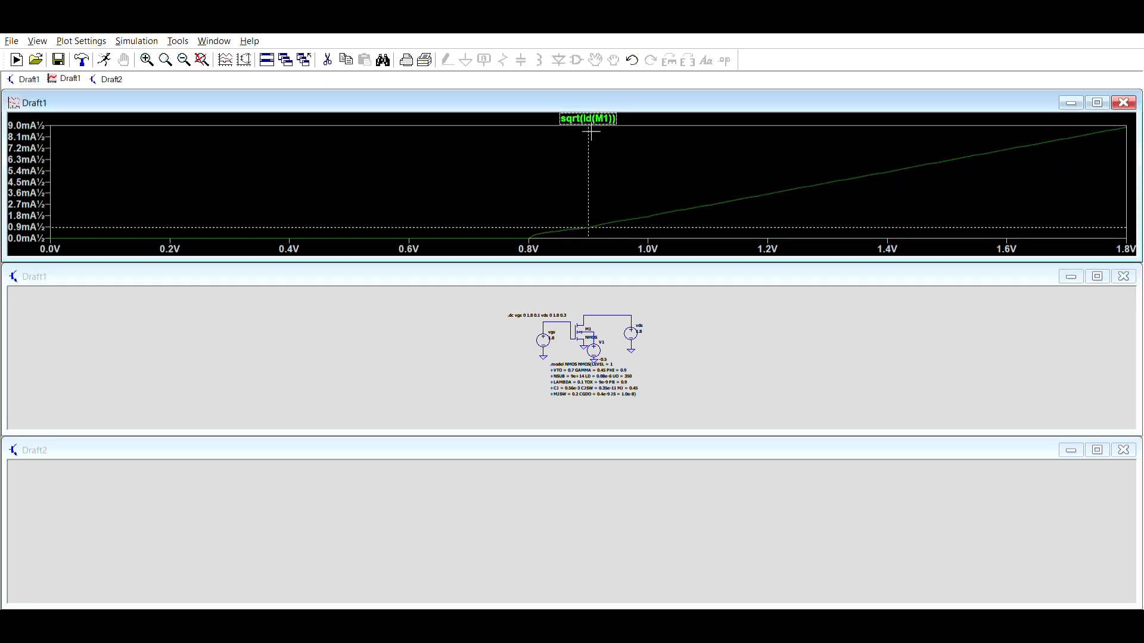
drag(598, 137, 942, 126)
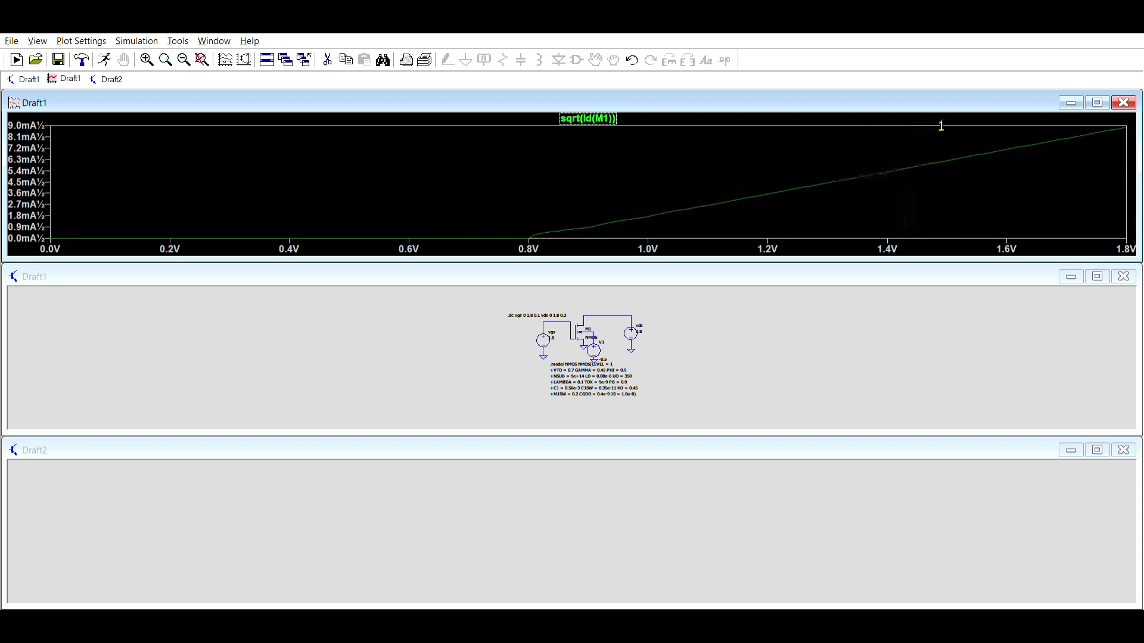
click(600, 113)
drag(595, 131, 1054, 136)
Step: Read both cursor values for the sqrt(Id(M1)) curve, and close the readout and the plot
drag(999, 478, 466, 282)
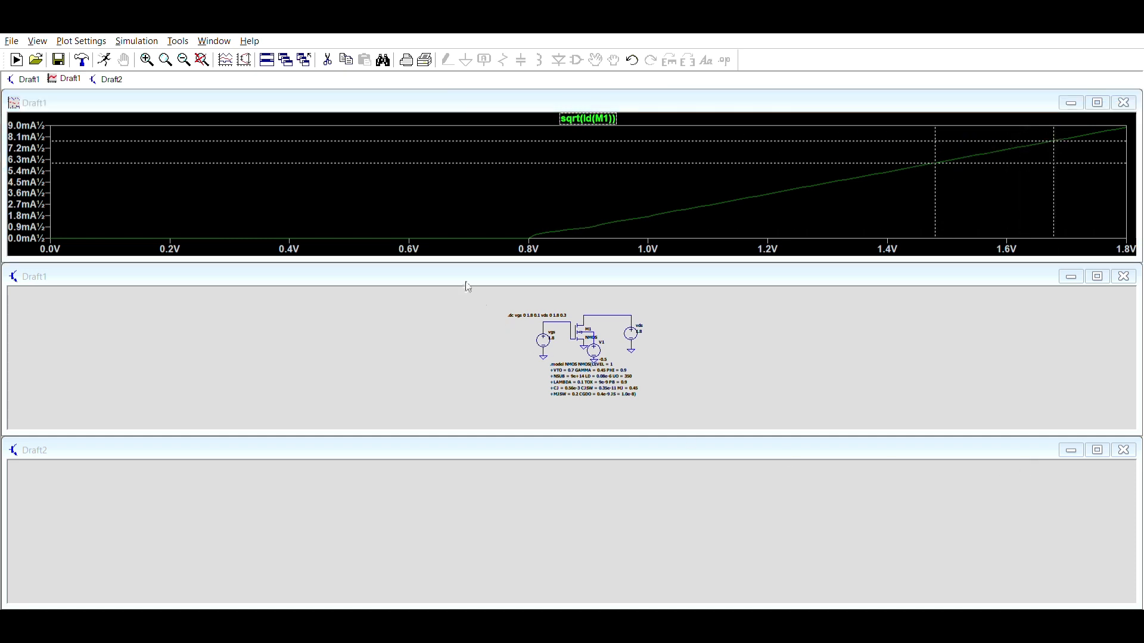
click(448, 93)
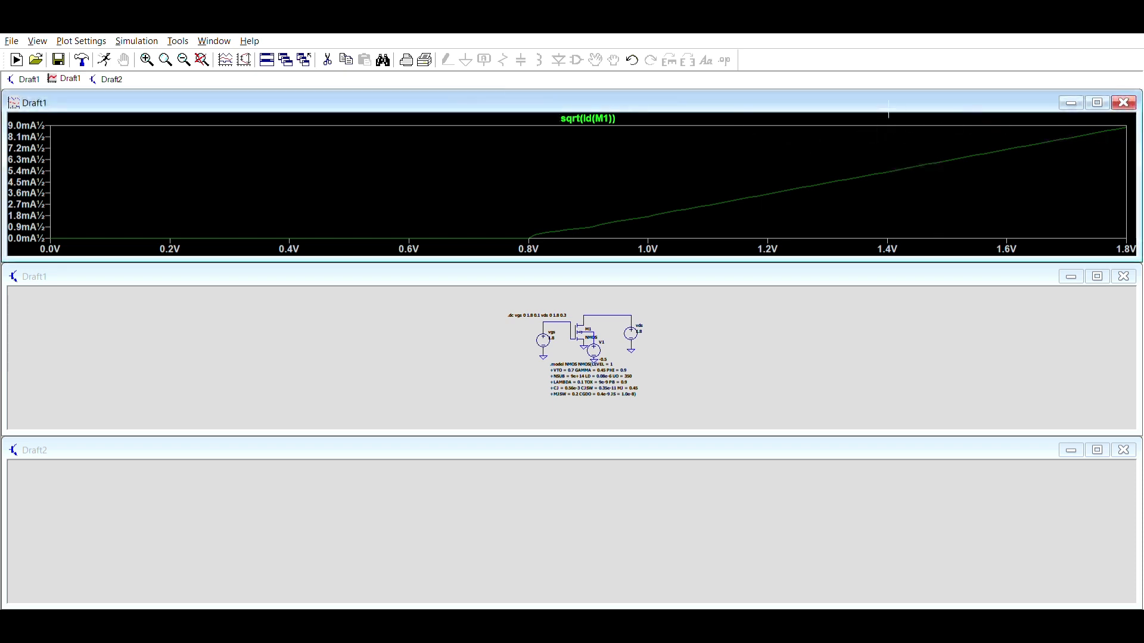
click(1124, 102)
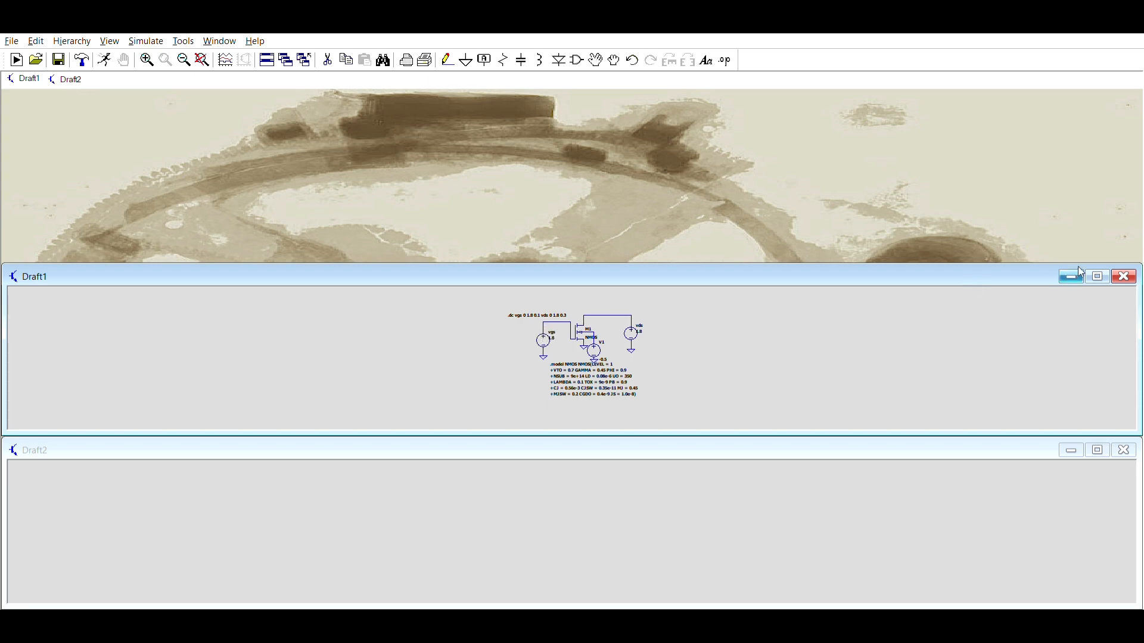
Step: Set the DC sweep to vds 0 to 1.8 V in 0.1 V steps and vgs 0 to 1.8 V in 0.3 V steps, and run it
click(1097, 277)
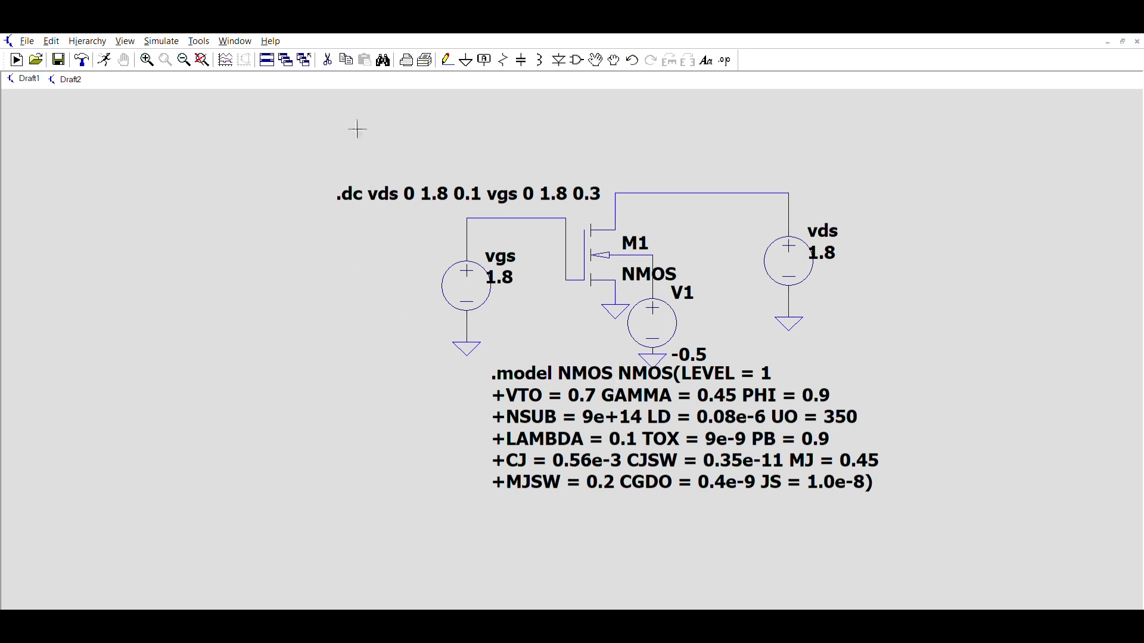
click(161, 42)
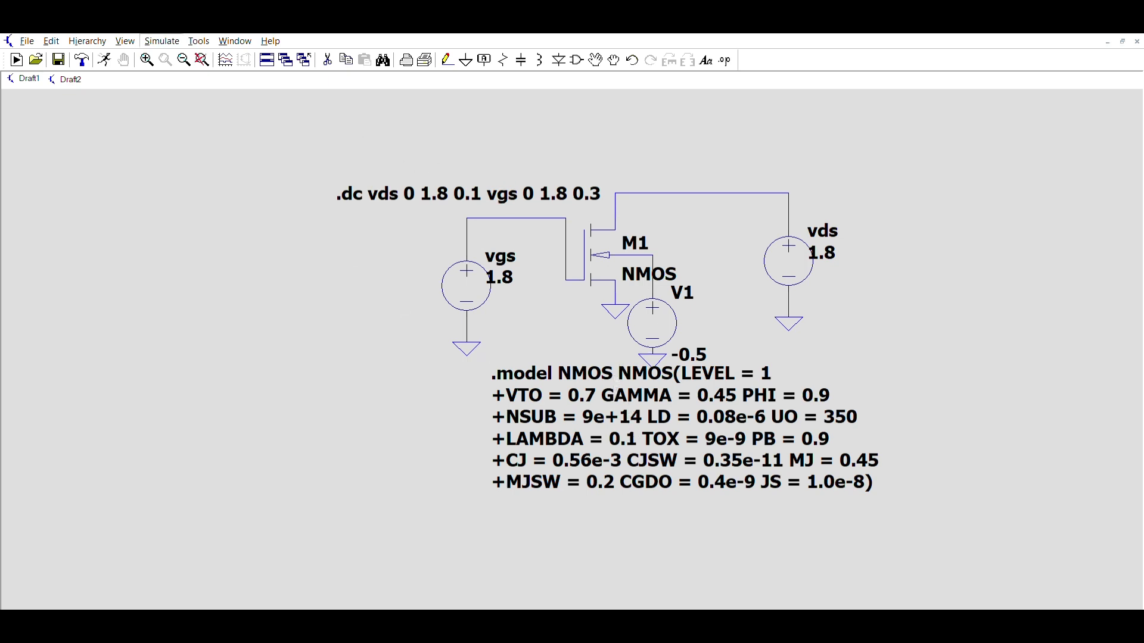
click(198, 53)
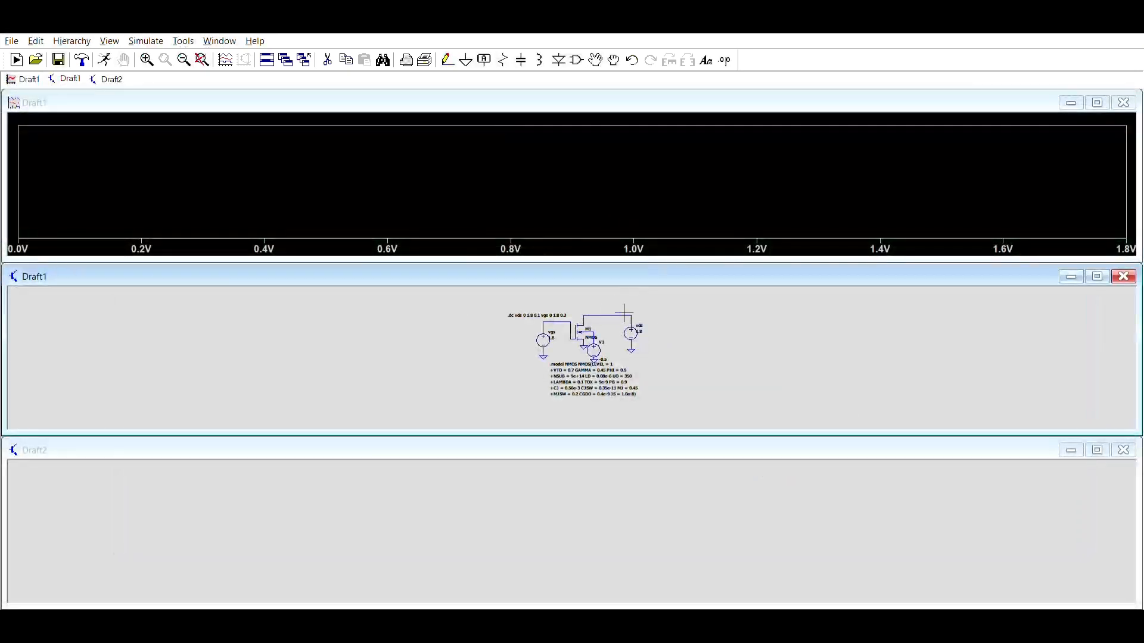
Step: Plot the drain current Id(M1) for the body-biased transistor and show only its topmost curve
click(593, 319)
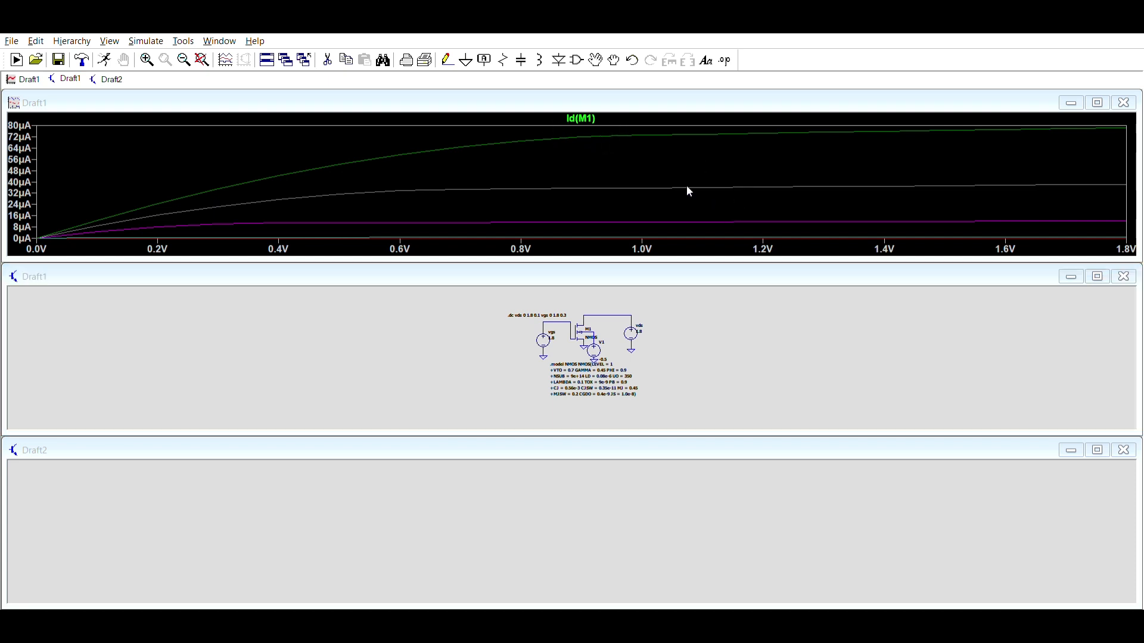
click(629, 394)
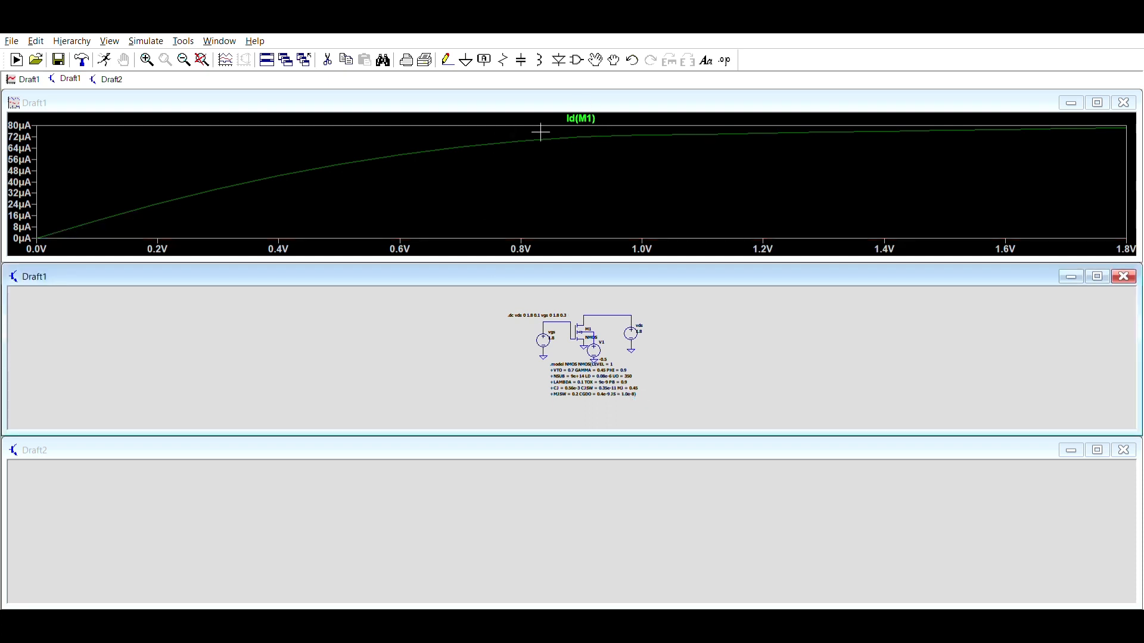
Step: Attach two cursors to the saturation part of the Id(M1) curve, at about 1.27 V and 1.49 V
click(589, 114)
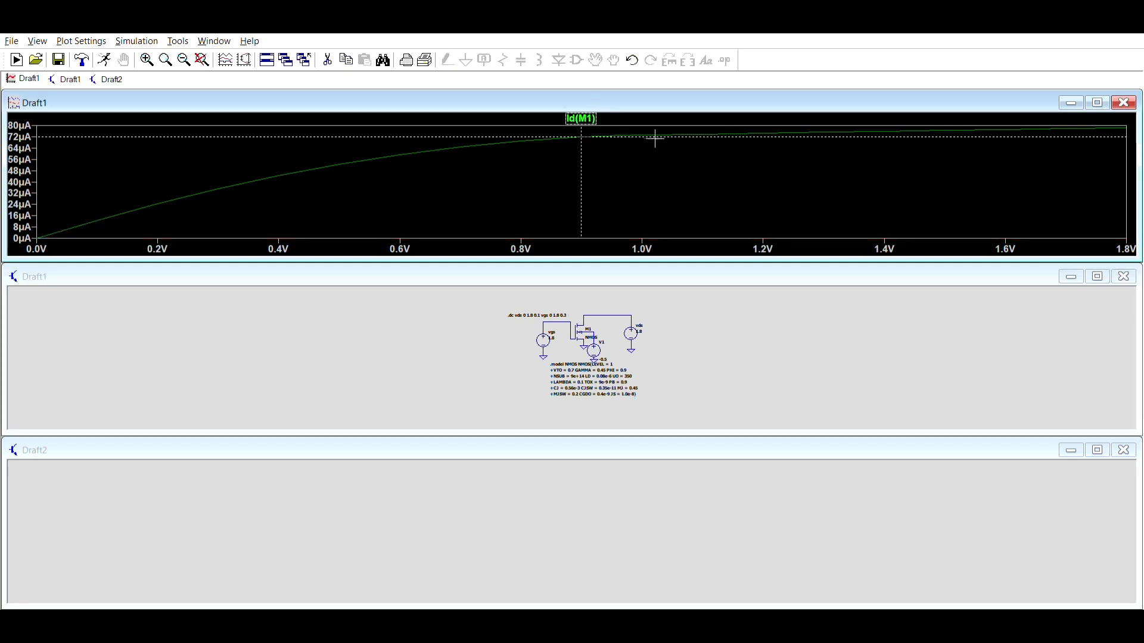
drag(590, 146, 810, 155)
click(595, 115)
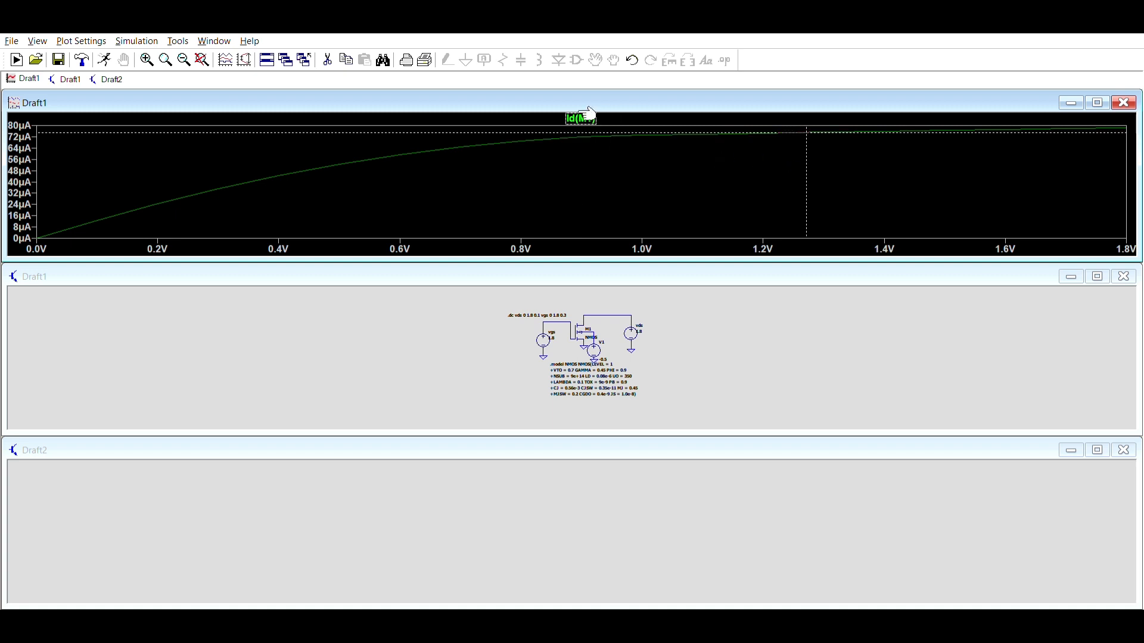
drag(587, 159, 947, 162)
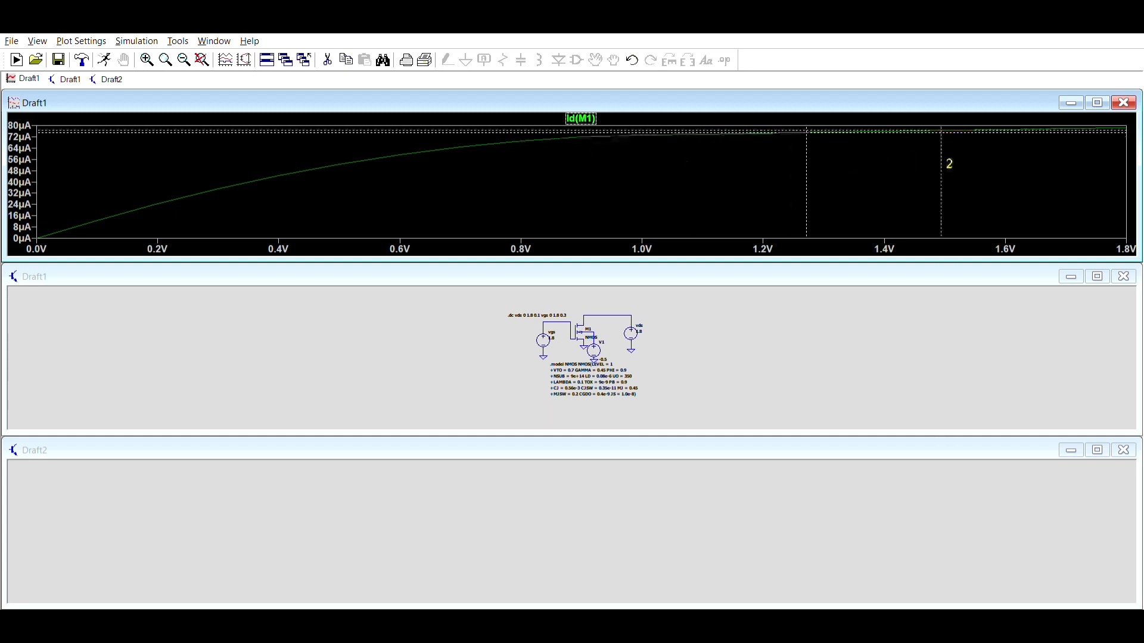
click(1009, 480)
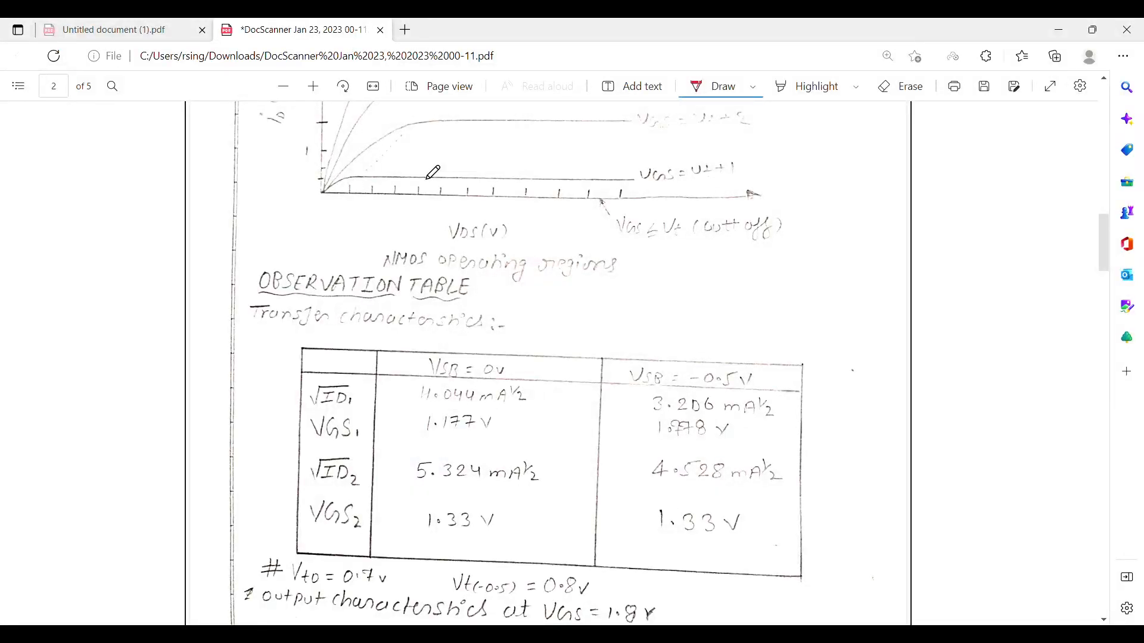
Step: Examine the observation tables, the formulas used and the Kn calculation for VSB = 0 in the scanned PDF notes in Microsoft Edge
scroll(510, 276, down, 3)
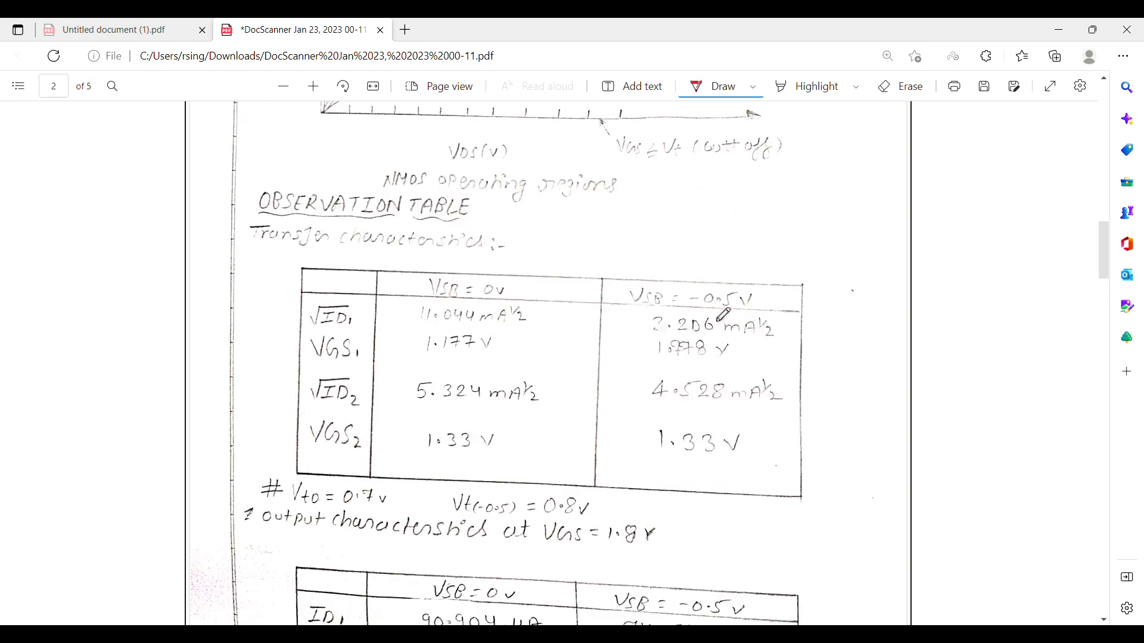
scroll(712, 323, down, 4)
scroll(712, 322, down, 1)
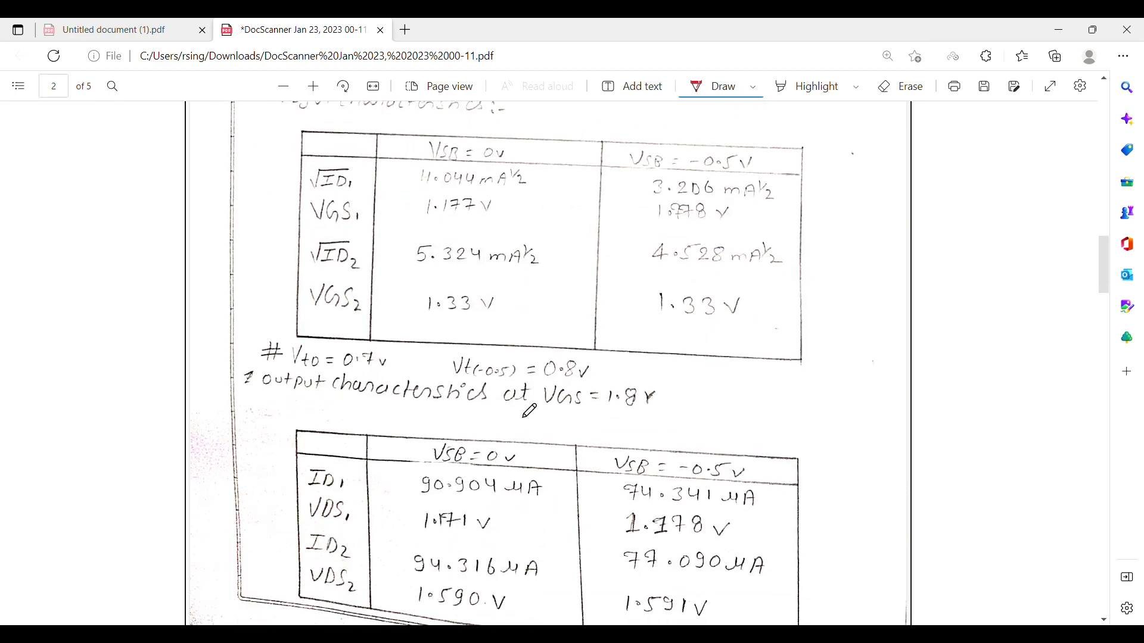
scroll(529, 411, down, 3)
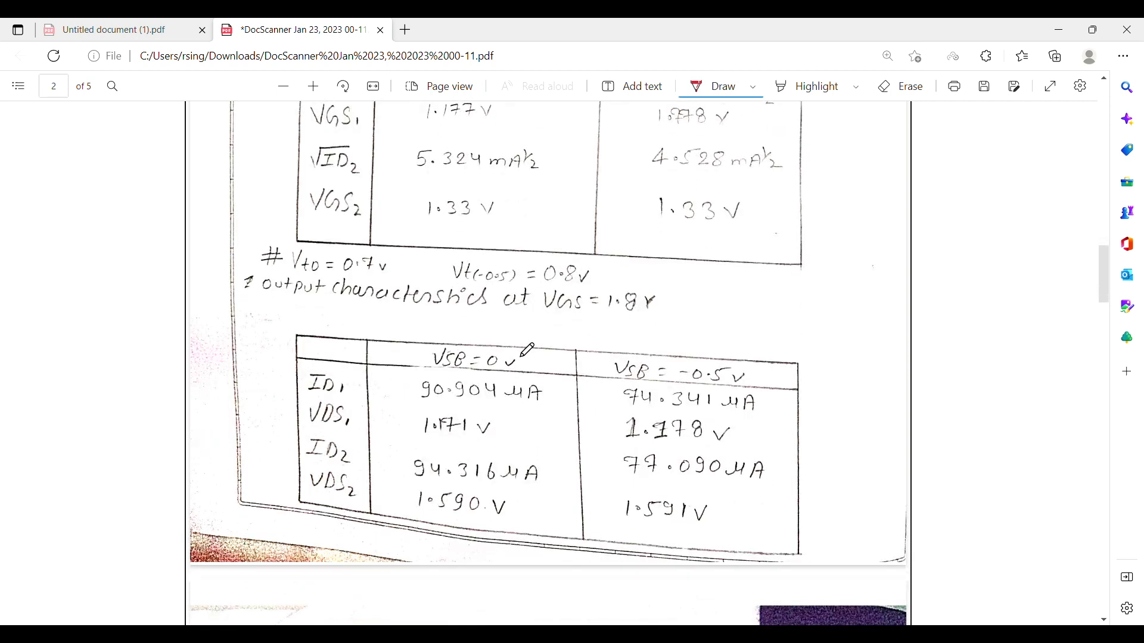
scroll(527, 350, down, 15)
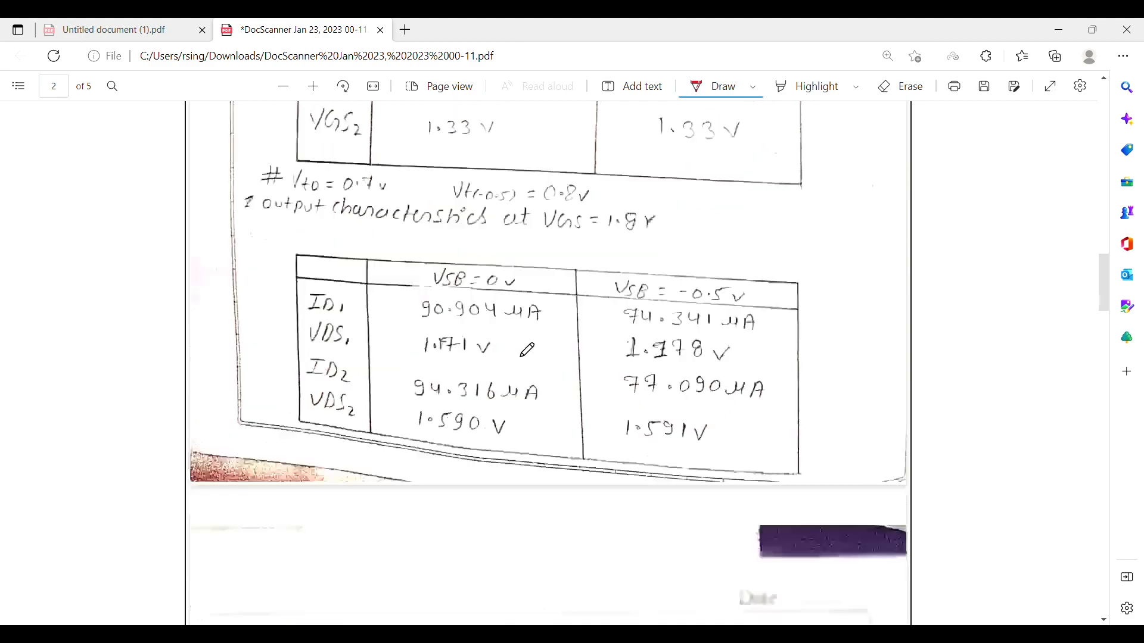
scroll(527, 350, down, 7)
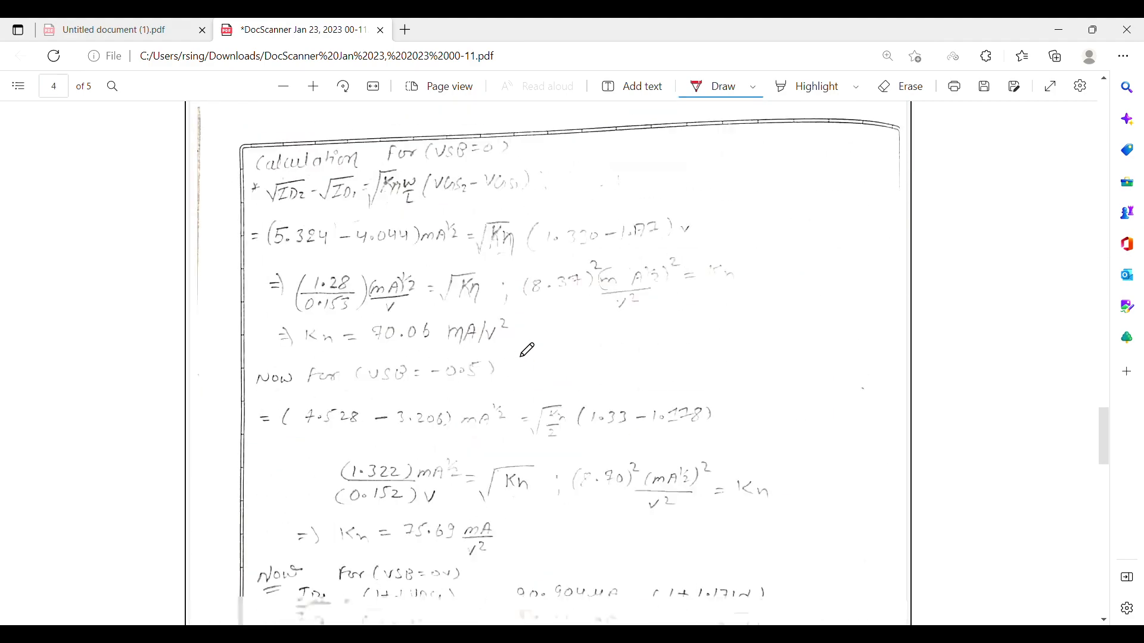
scroll(524, 351, up, 9)
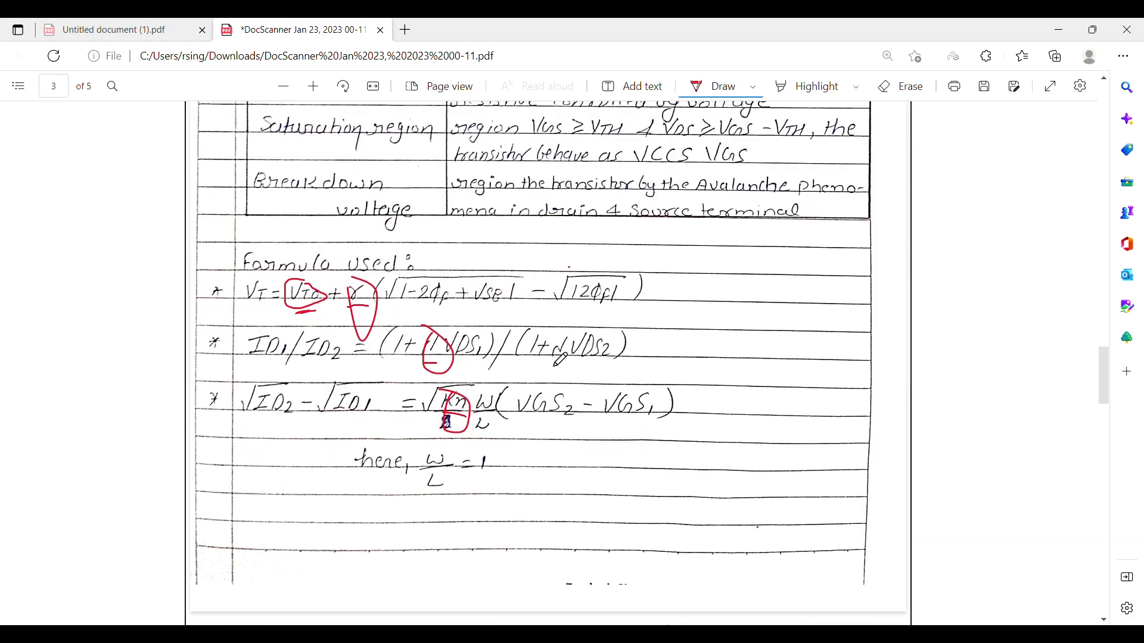
scroll(512, 357, down, 10)
scroll(492, 324, up, 1)
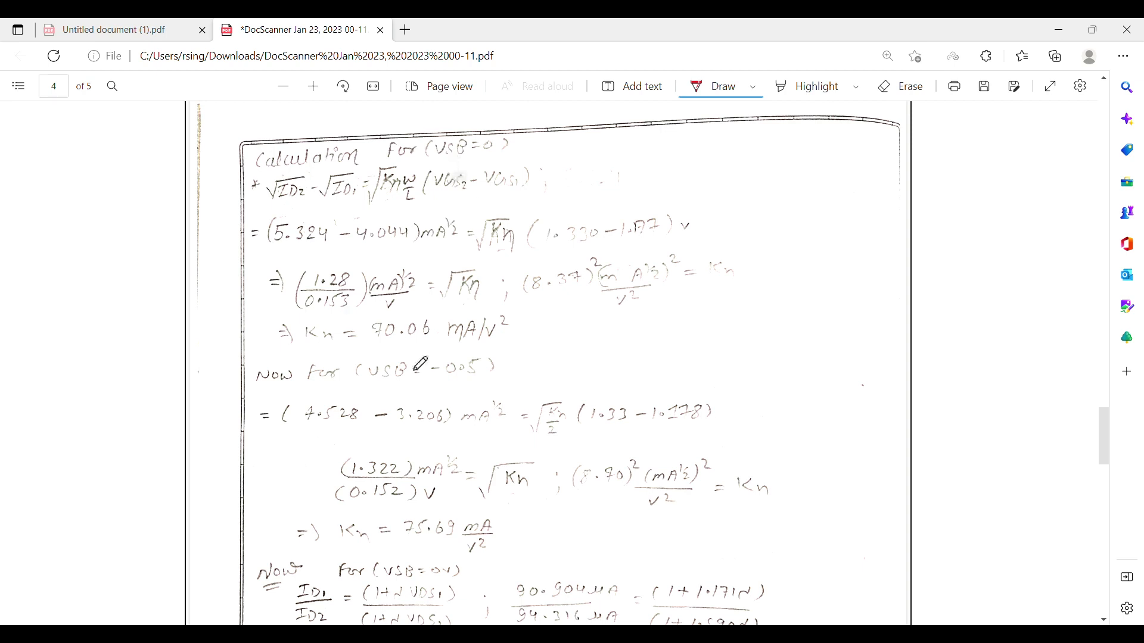
Step: Underline in red the VSB = 0 and VSB = -0.5 conditions and both Kn results in the handwritten calculations
drag(429, 160, 524, 166)
drag(377, 346, 451, 346)
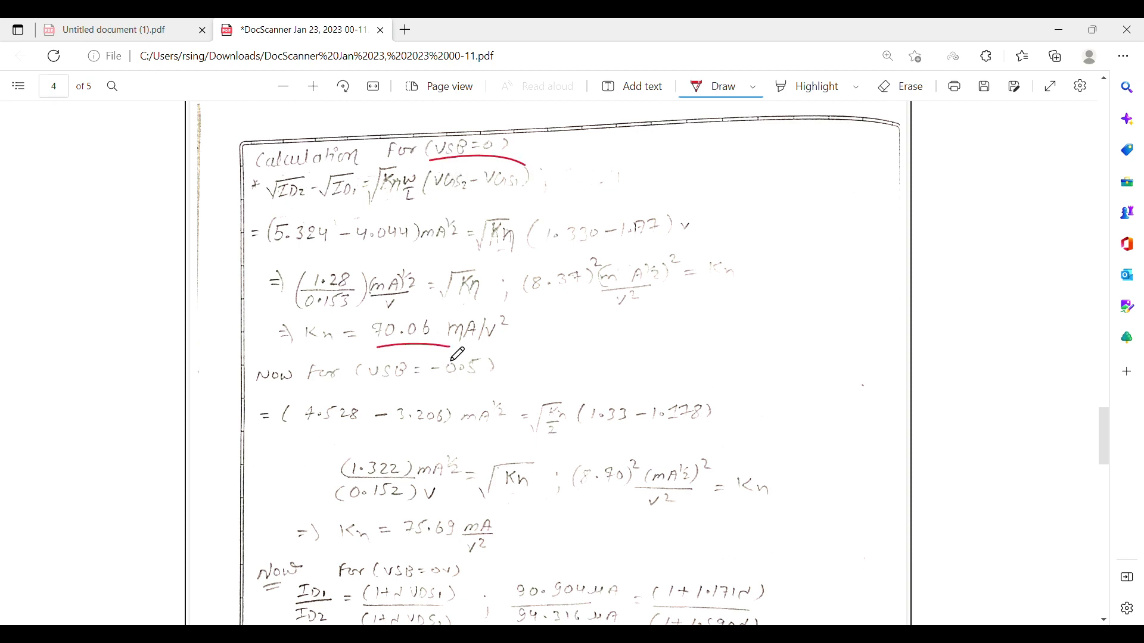
scroll(427, 339, down, 3)
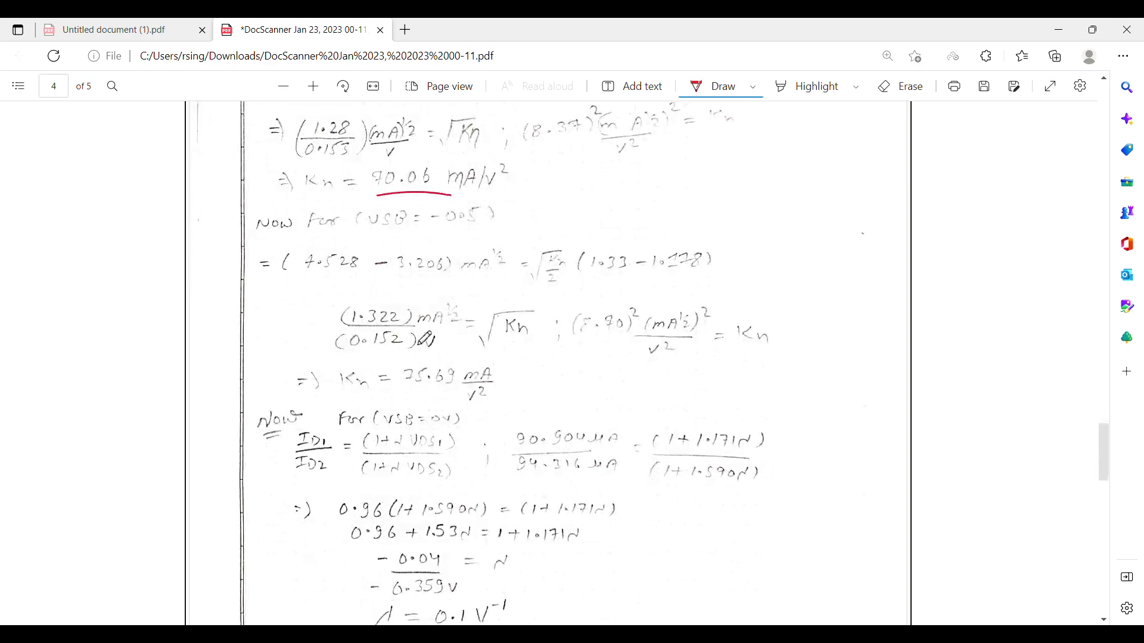
drag(387, 230, 485, 232)
scroll(492, 239, down, 2)
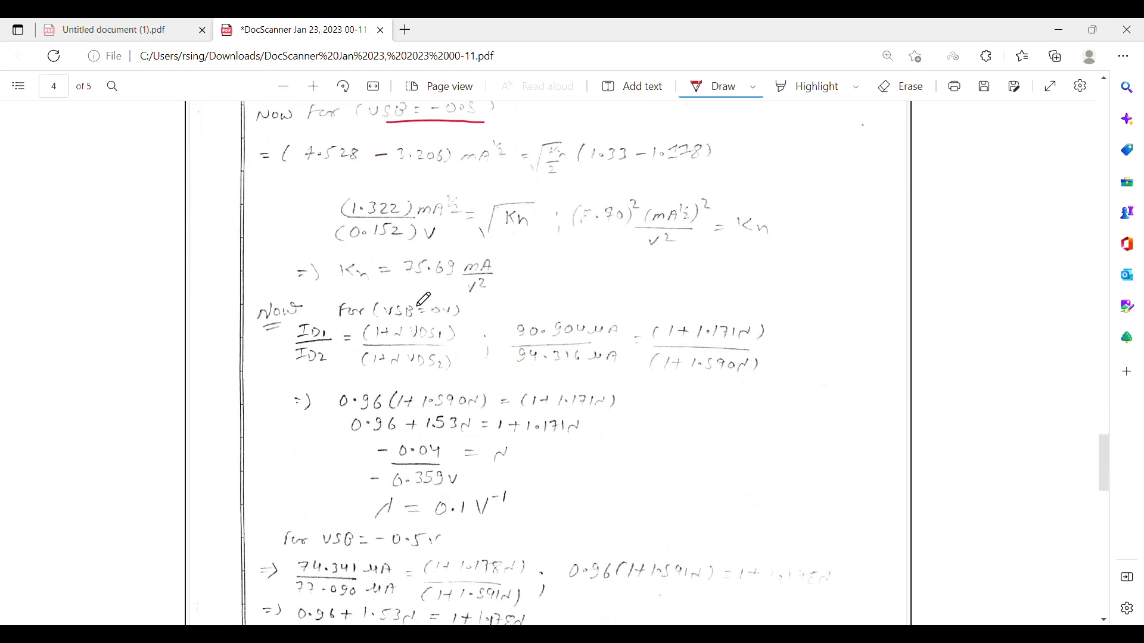
drag(411, 280, 469, 287)
scroll(477, 293, up, 2)
scroll(476, 293, down, 1)
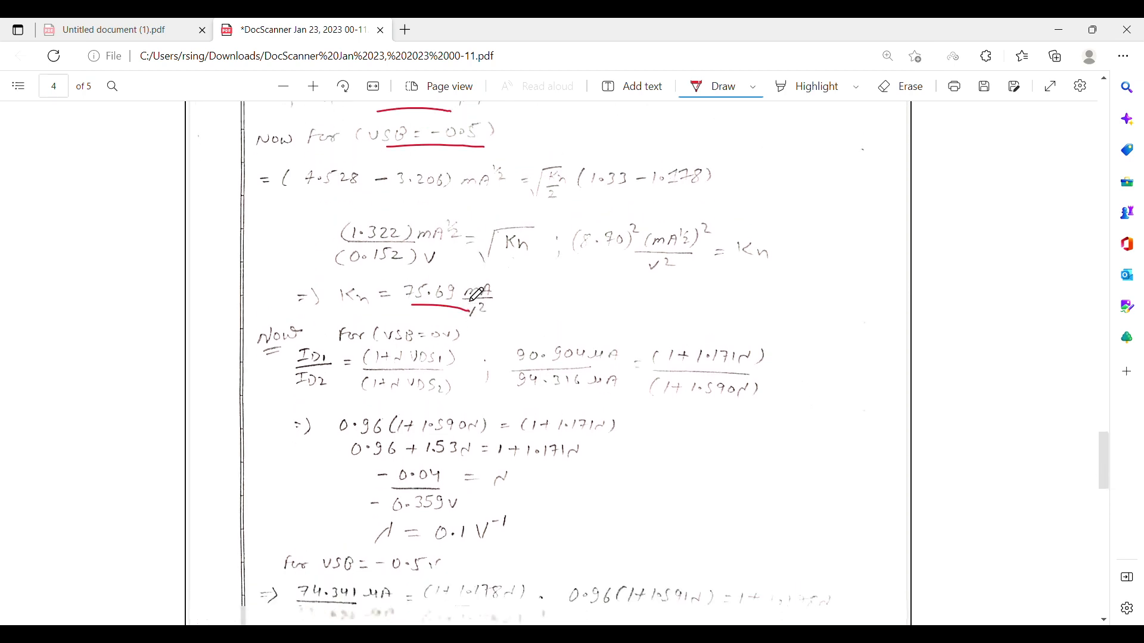
Step: Underline in red the VSB = 0 V and VSB = -0.5 V conditions and both λ results of 0.1 V⁻¹
scroll(477, 294, down, 3)
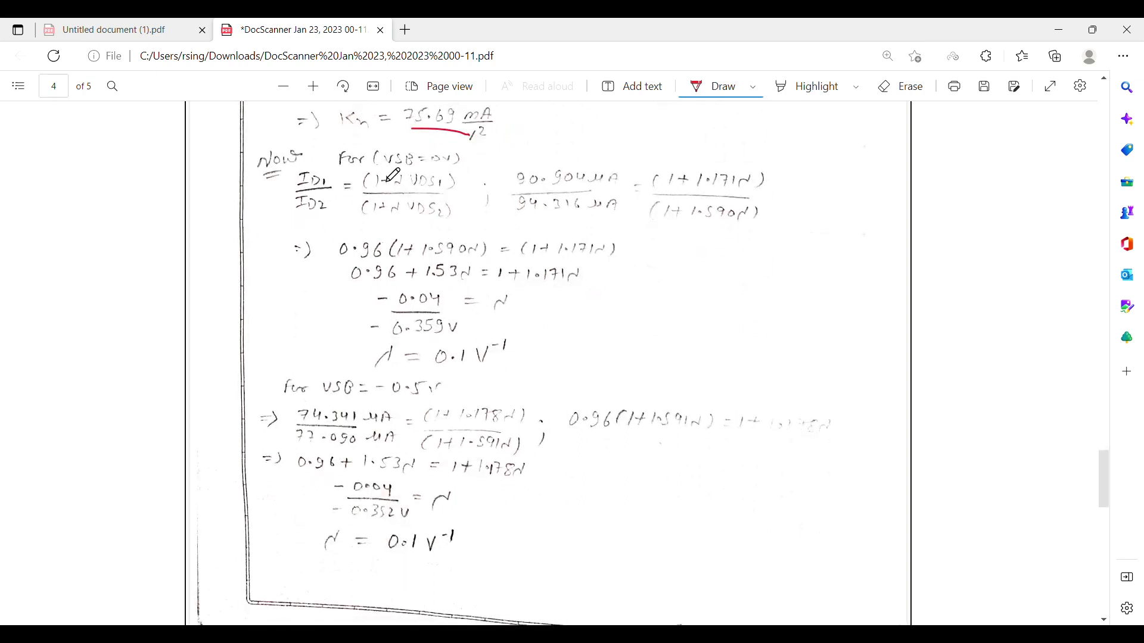
drag(385, 167, 459, 173)
scroll(466, 181, down, 1)
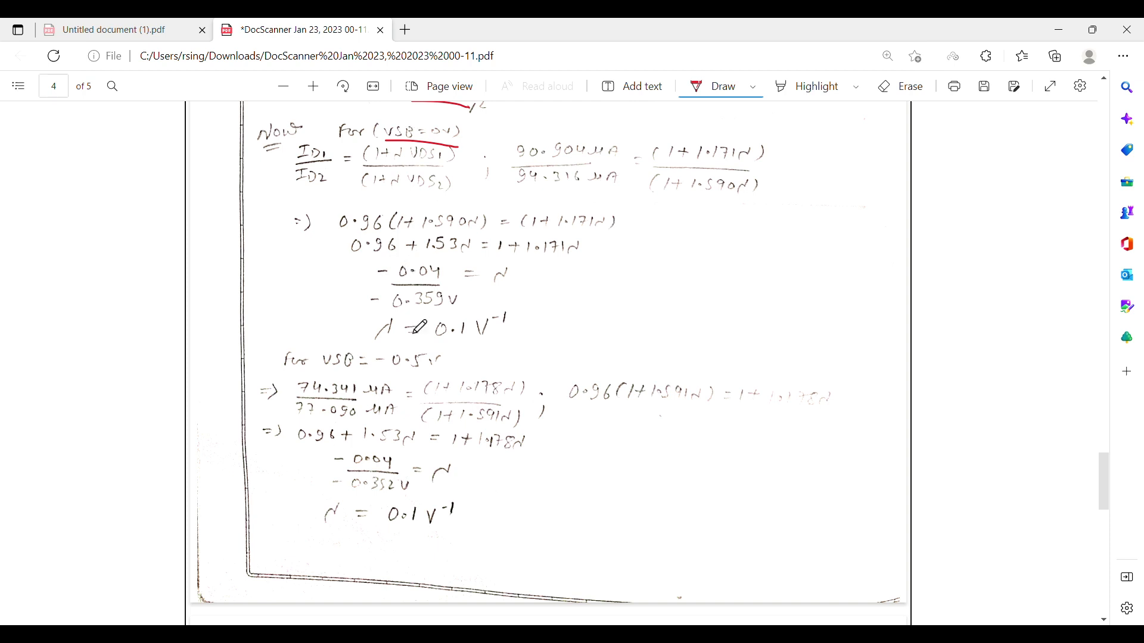
drag(409, 344, 485, 349)
scroll(493, 356, down, 2)
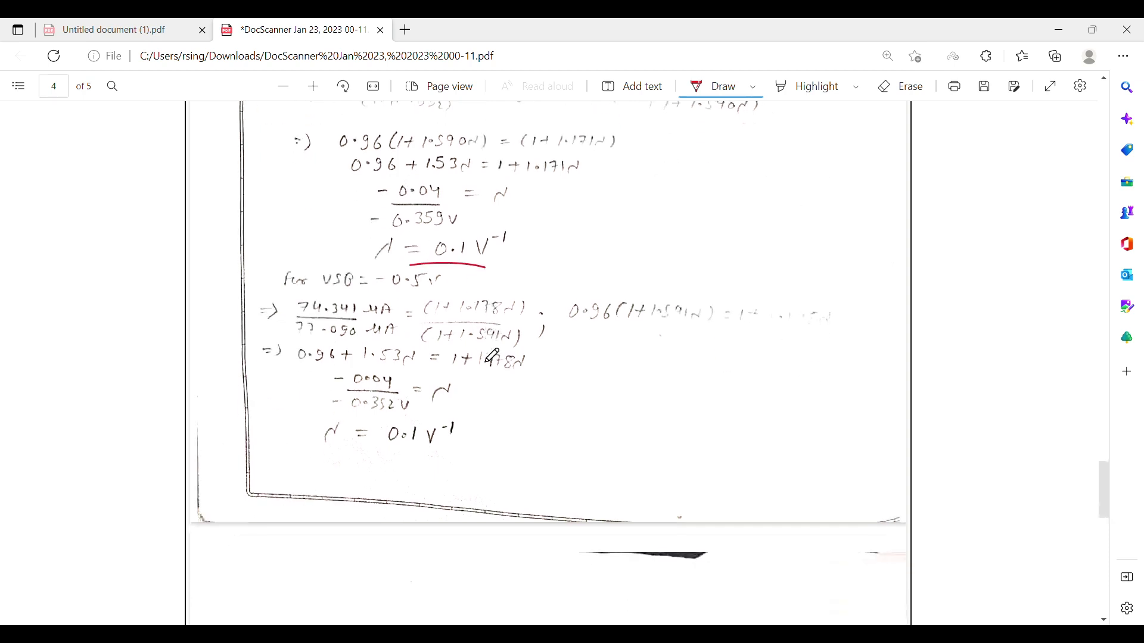
drag(382, 291, 448, 288)
scroll(448, 290, down, 4)
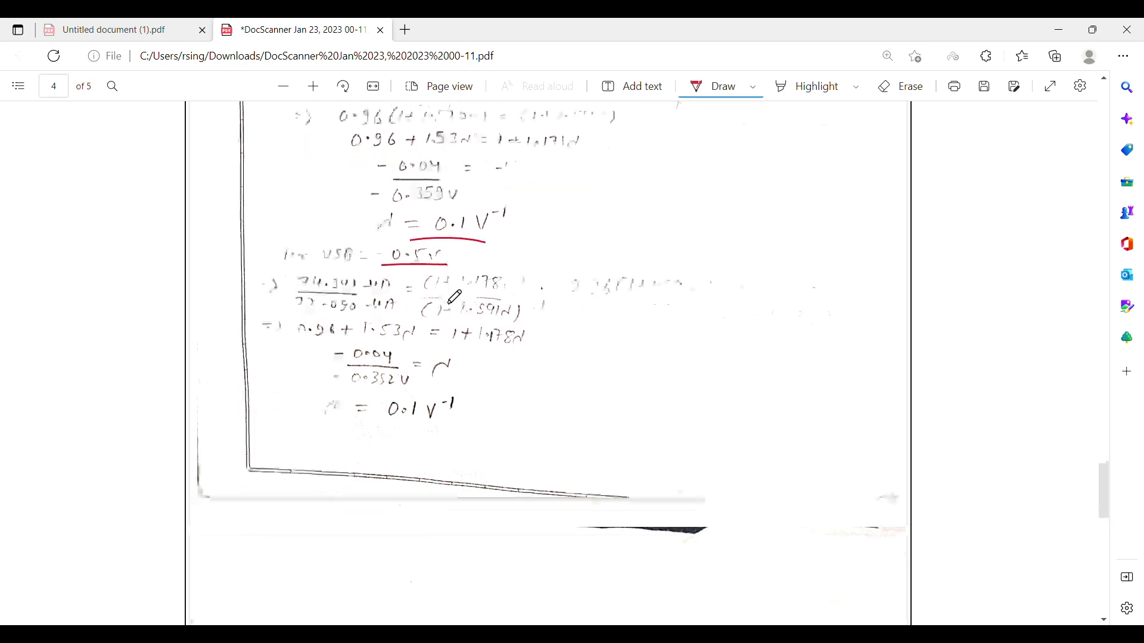
drag(386, 340, 441, 344)
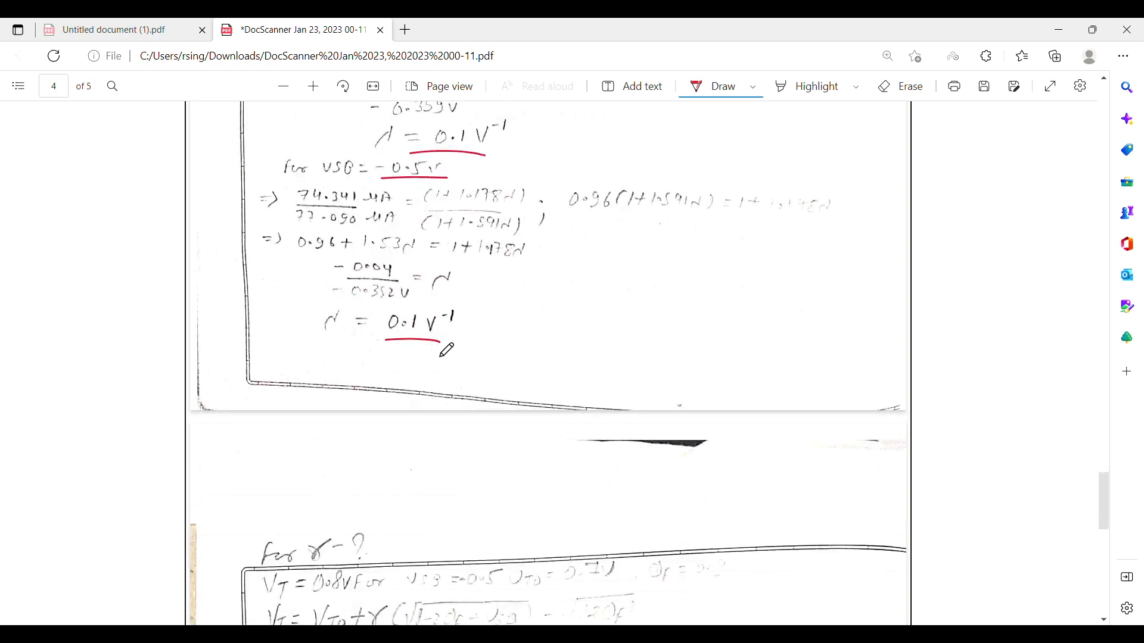
Step: Circle γ in the last page's heading in red and underline the given VT0 = 0.7 V, VSB = -0.5 and VT = 0.8 V
scroll(447, 351, down, 10)
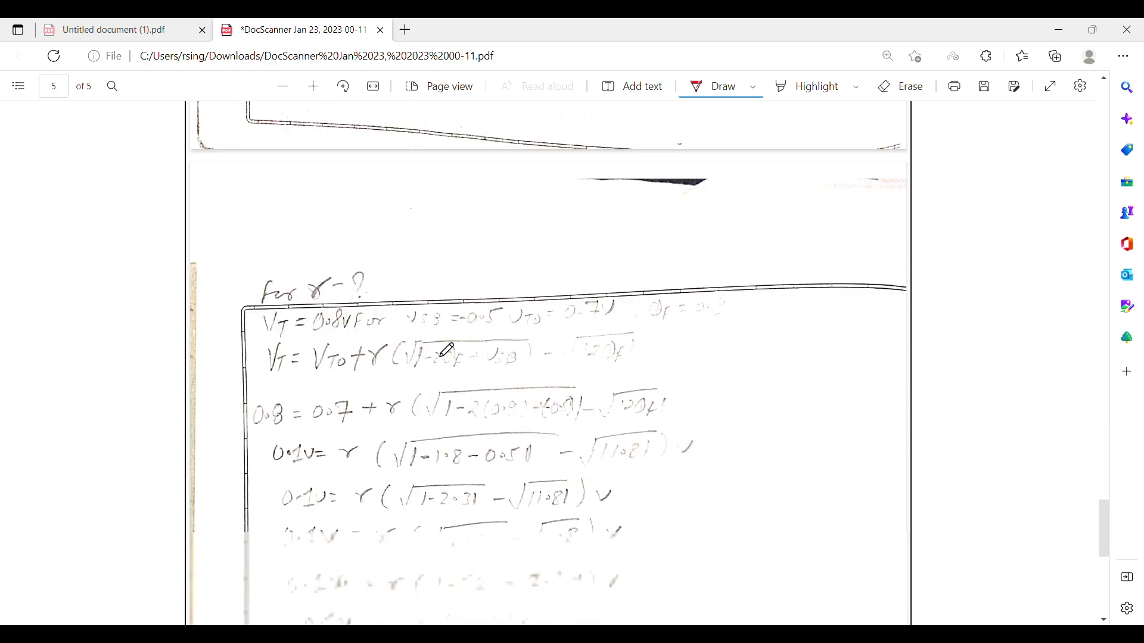
mouse_move(305, 228)
mouse_down()
mouse_move(312, 263)
mouse_move(341, 264)
mouse_move(325, 225)
mouse_move(306, 230)
mouse_up()
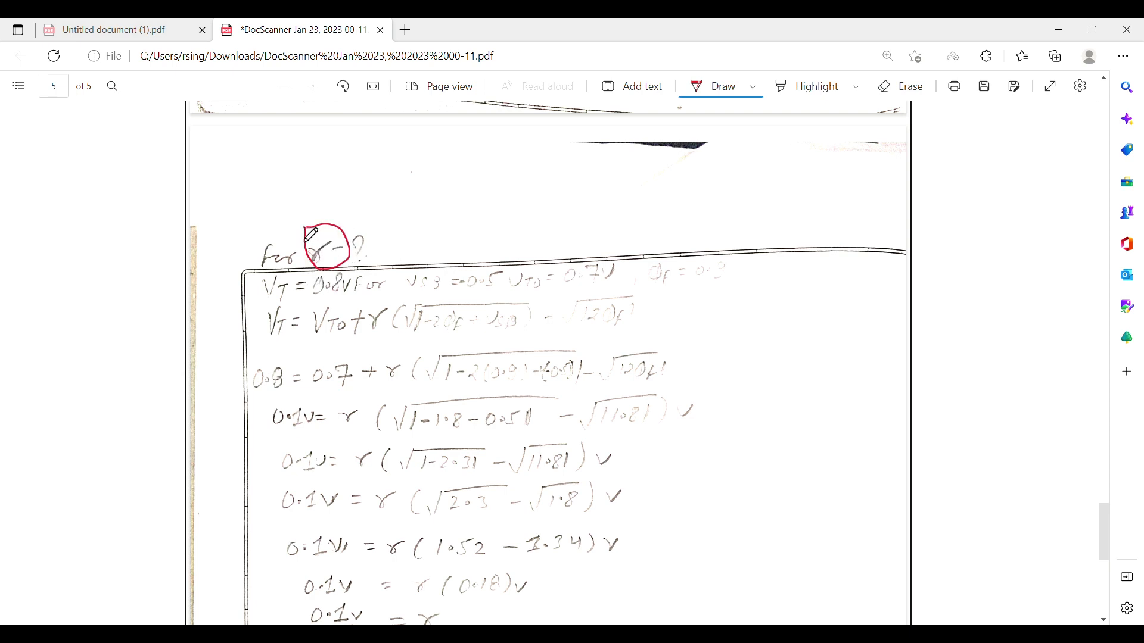
scroll(310, 235, down, 2)
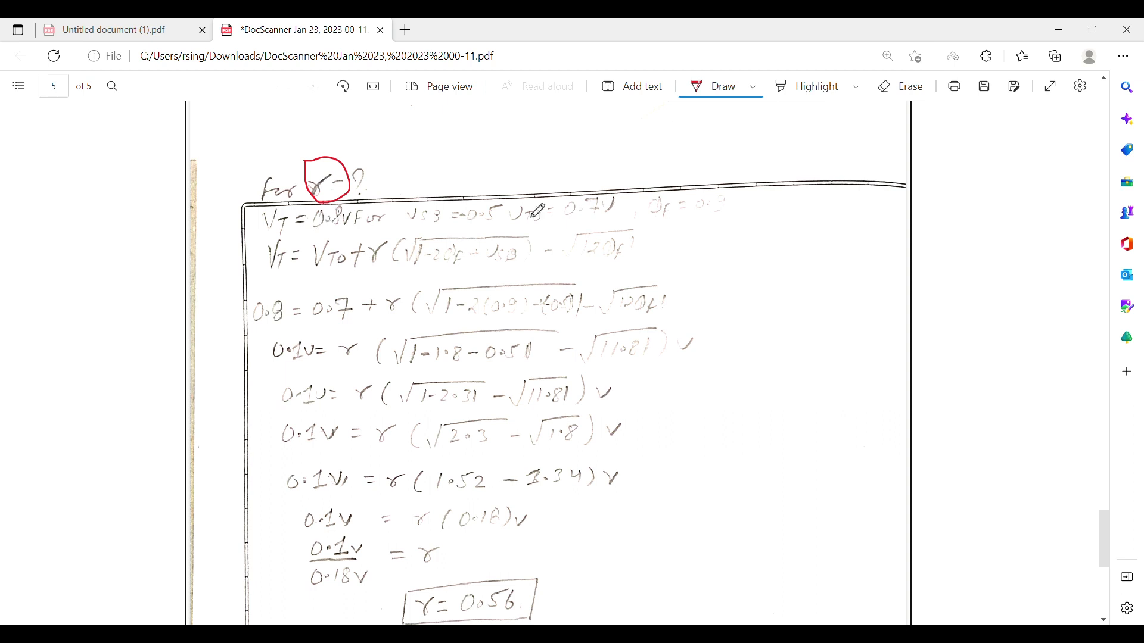
drag(524, 225, 596, 221)
drag(429, 226, 486, 226)
drag(309, 232, 364, 230)
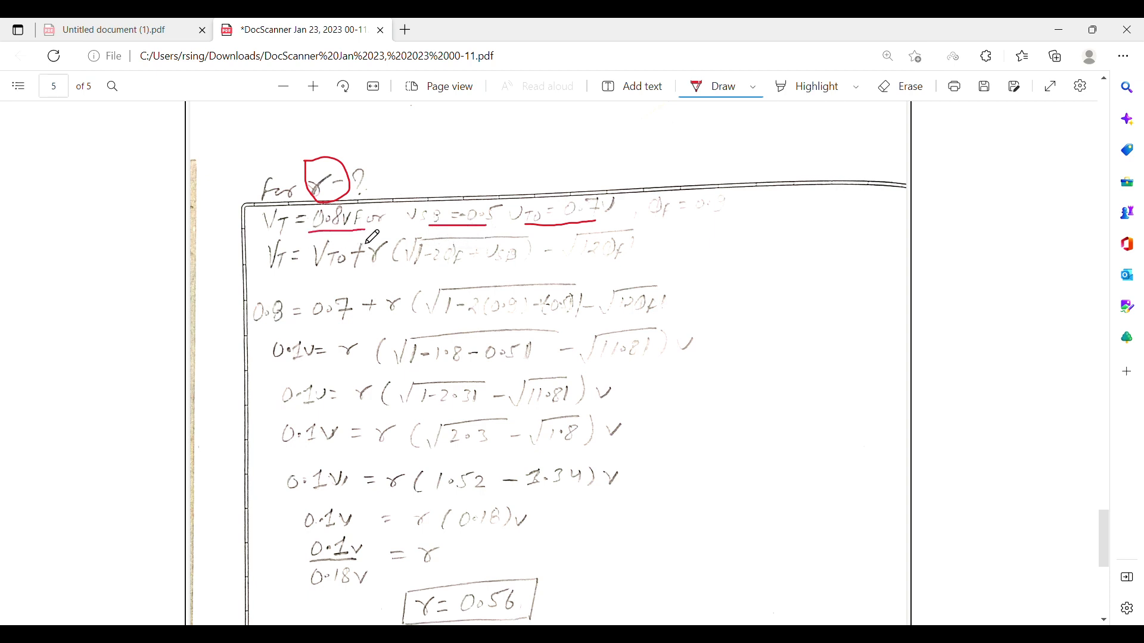
Step: Underline in red the 2φF term in the VT formula and the boxed result γ = 0.56
scroll(372, 237, down, 1)
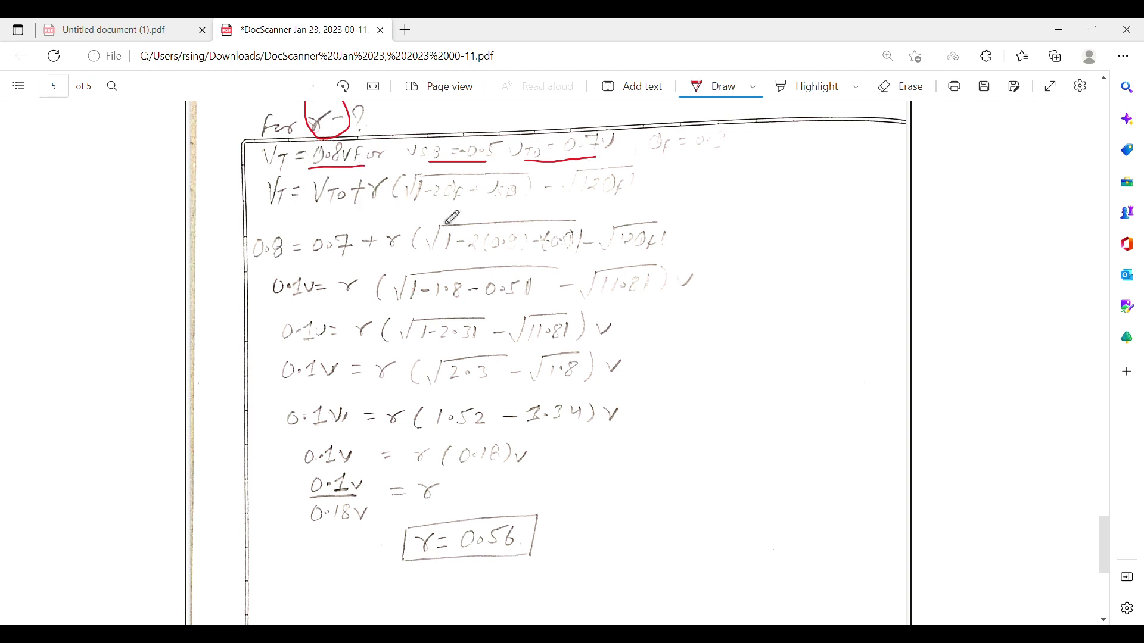
drag(445, 209, 463, 209)
drag(416, 568, 516, 567)
scroll(566, 411, down, 2)
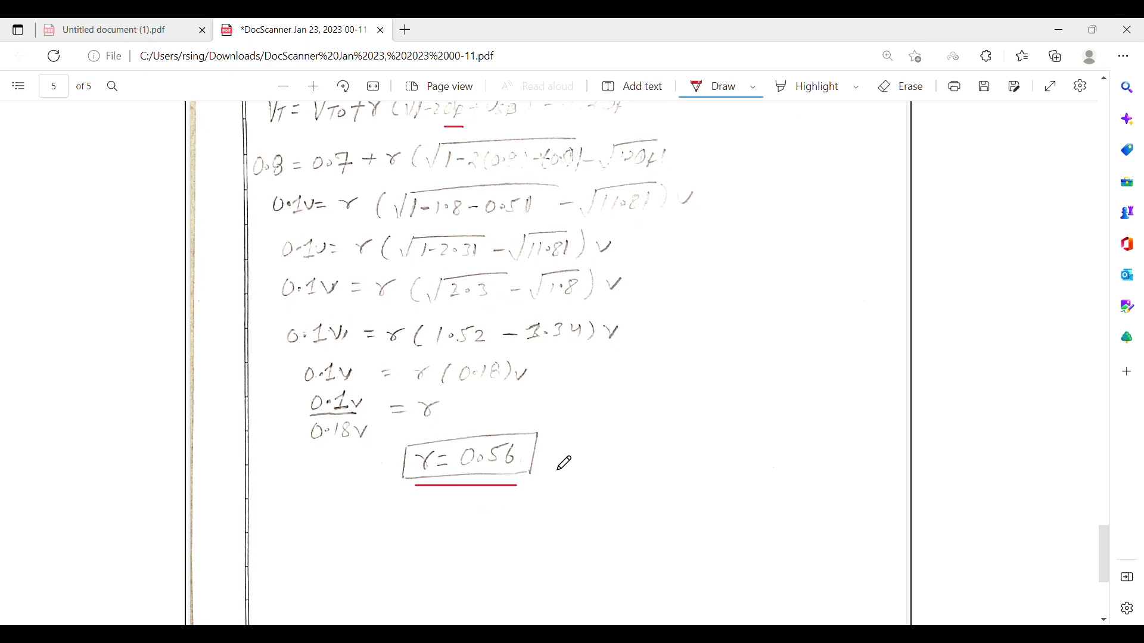